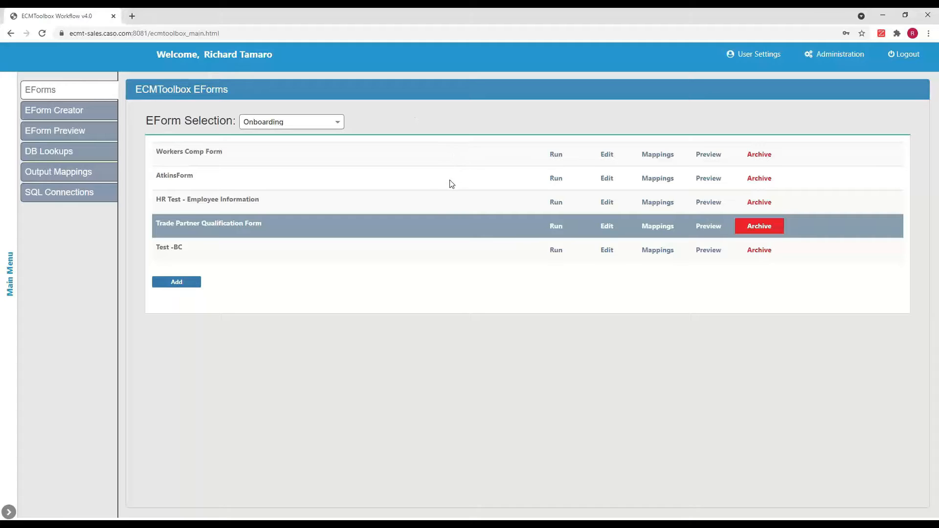
# Step: Open the Trade Partner Qualification Form for editing in the form creator
pyautogui.click(599, 228)
pyautogui.scroll(-5, 545, 295)
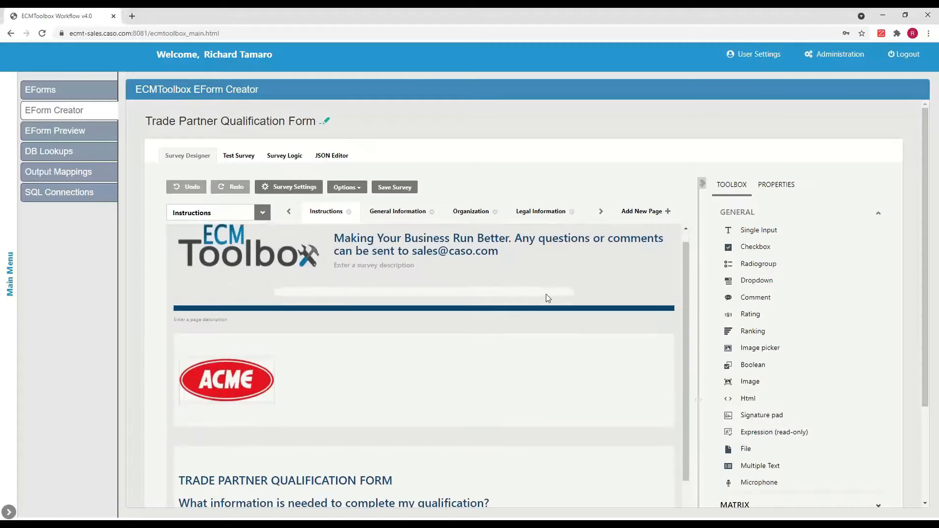
pyautogui.scroll(-2, 566, 354)
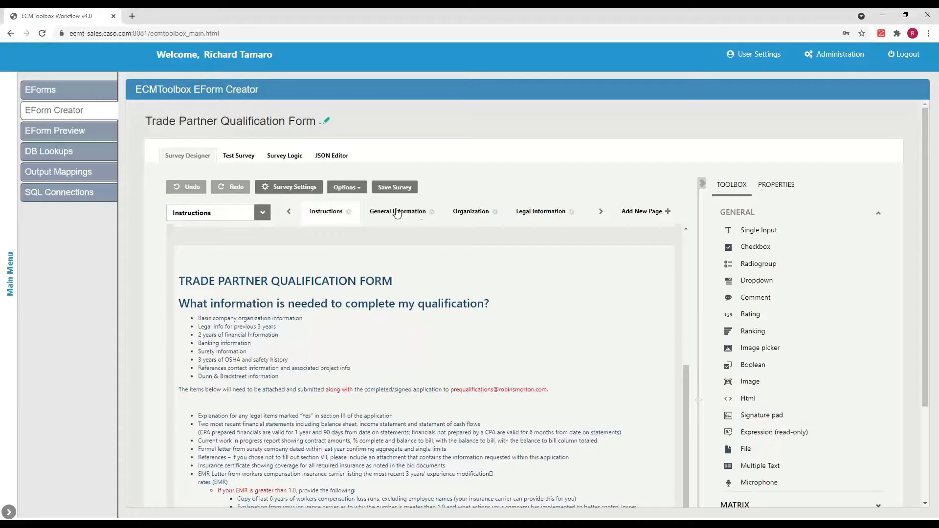
# Step: Browse the questions on the Organization page of the form
pyautogui.click(470, 212)
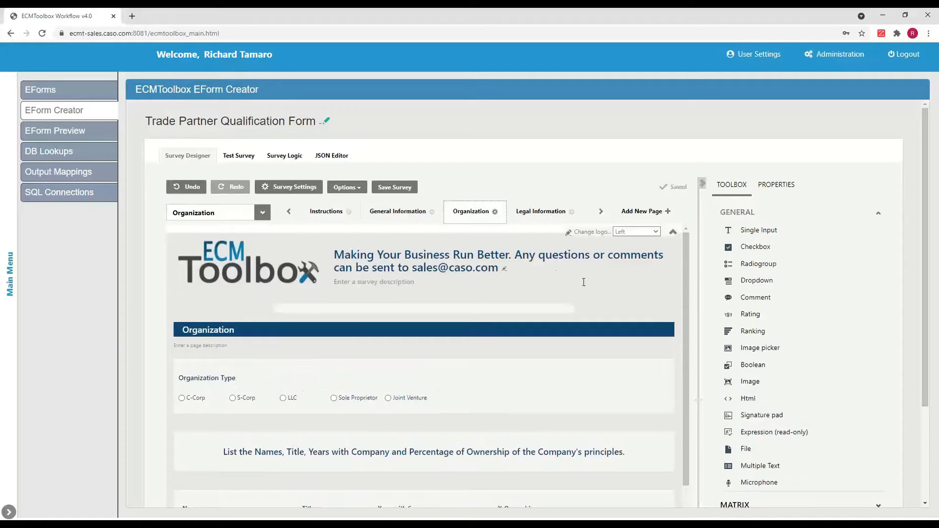
pyautogui.scroll(-2, 614, 309)
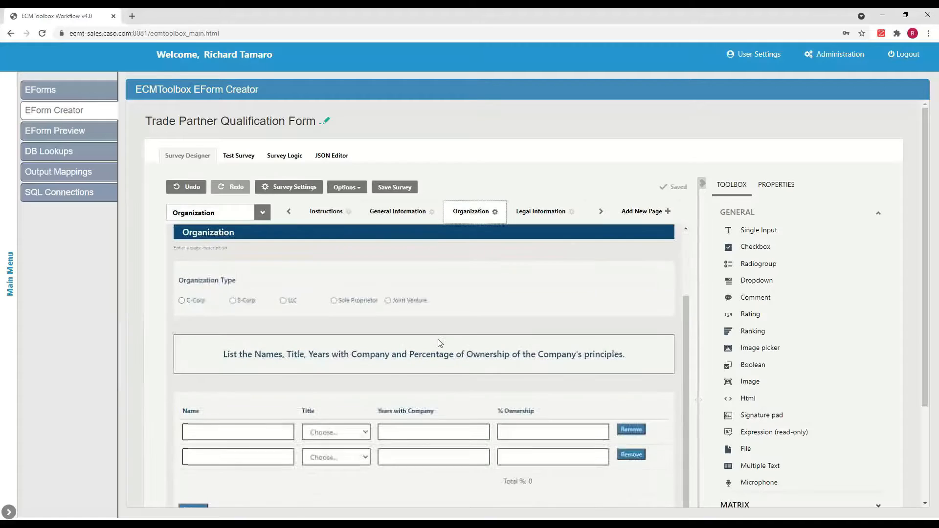
pyautogui.click(437, 293)
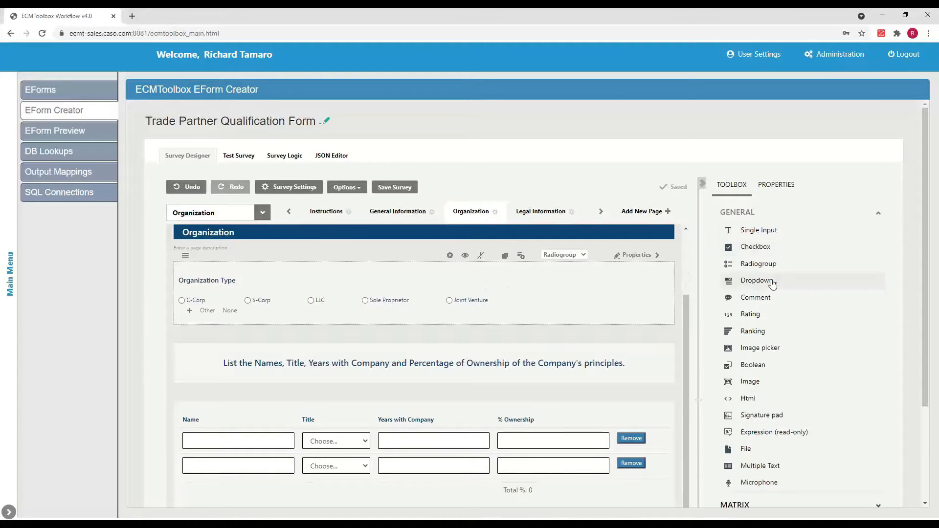
pyautogui.scroll(-3, 778, 292)
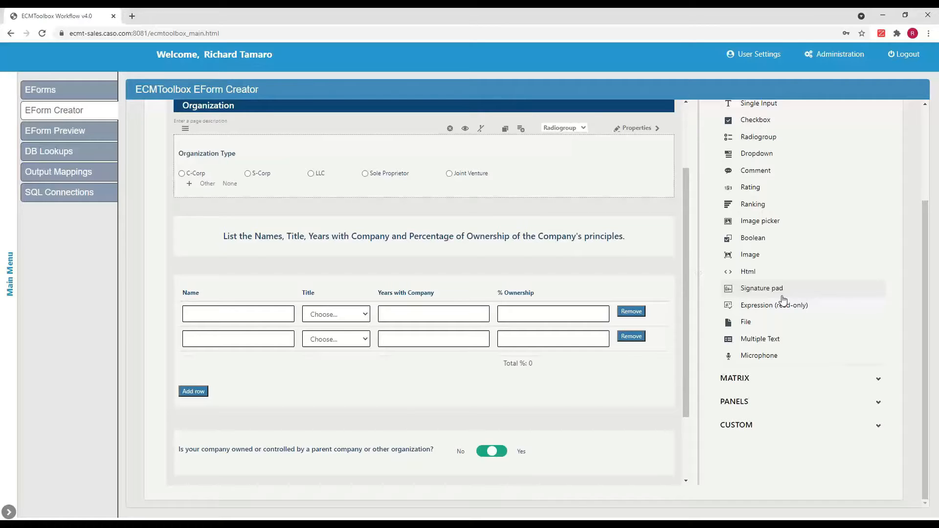
pyautogui.scroll(3, 800, 300)
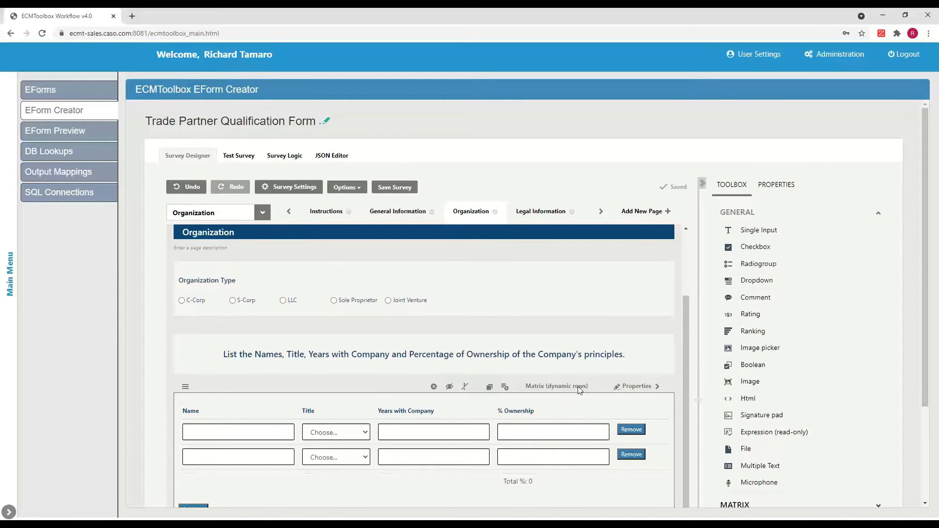
pyautogui.scroll(-2, 570, 403)
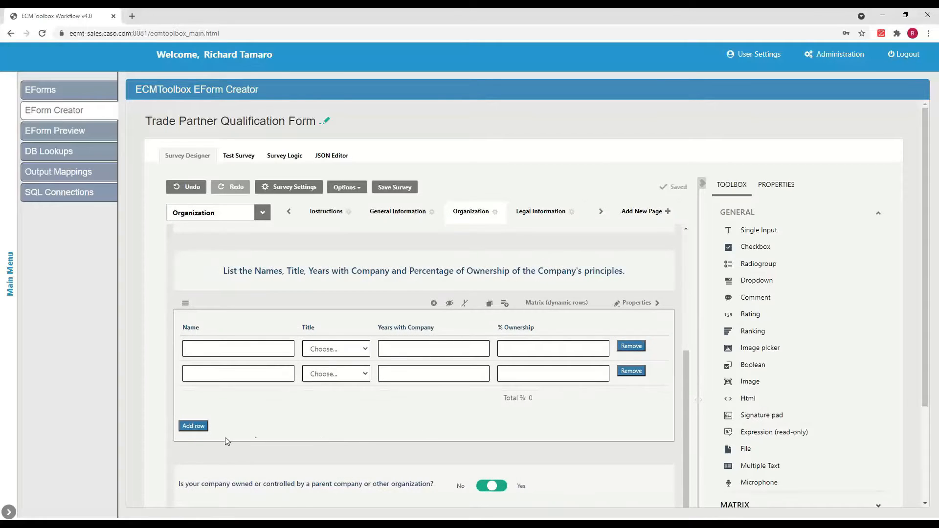
pyautogui.scroll(-2, 361, 424)
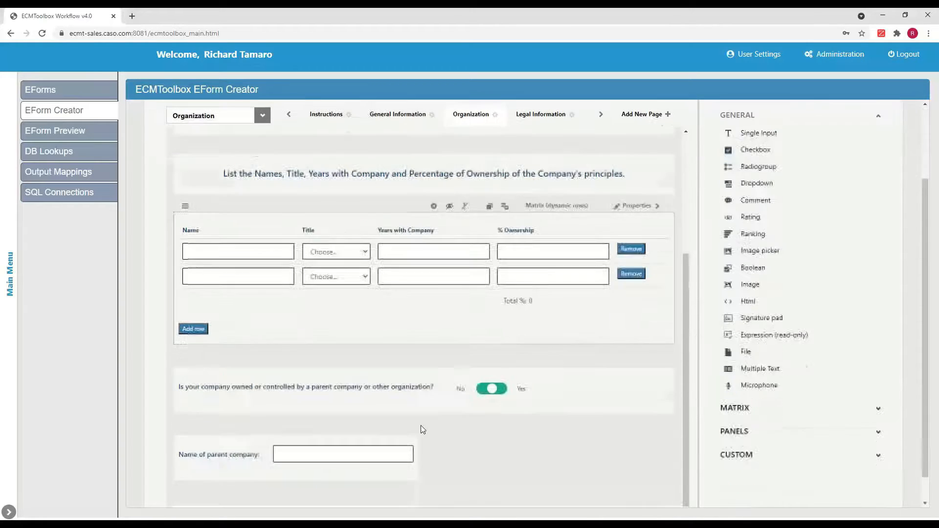
pyautogui.click(450, 409)
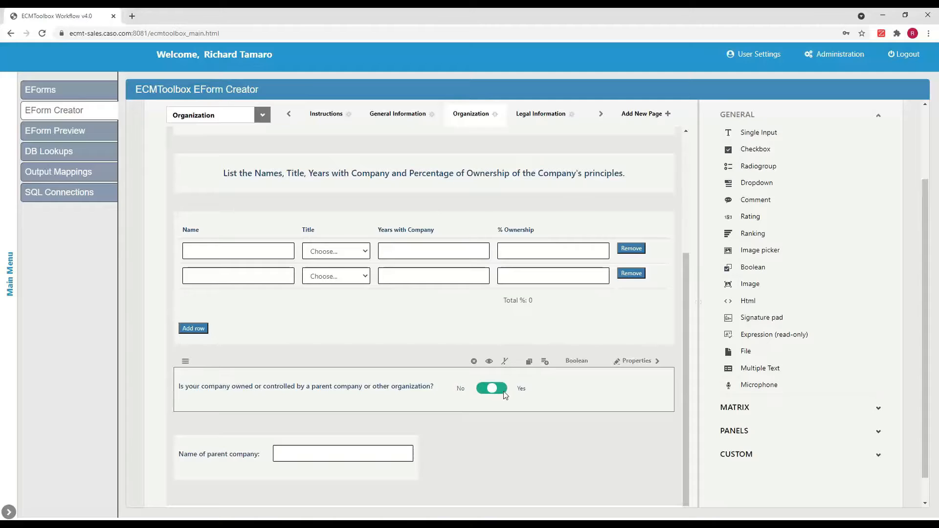
pyautogui.click(407, 471)
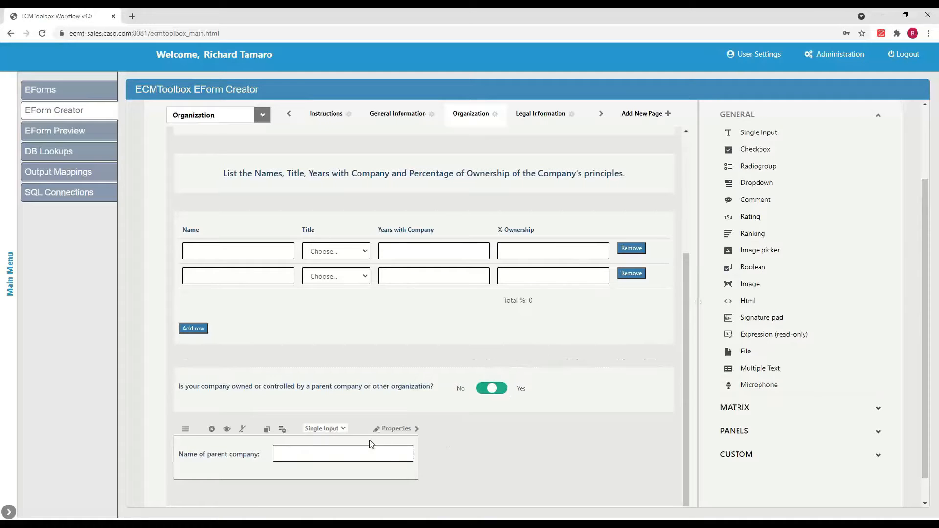
pyautogui.scroll(4, 464, 431)
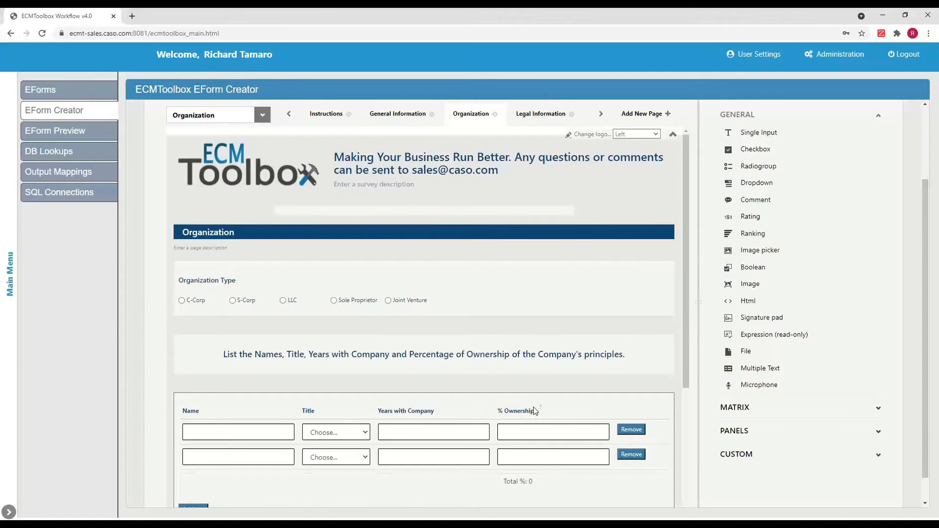
# Step: Add a checkbox question at the top of the Organization page titled "Is Today Monday"
pyautogui.moveTo(748, 150); pyautogui.dragTo(482, 254)
pyautogui.click(189, 281)
pyautogui.write('Is Today Monday')
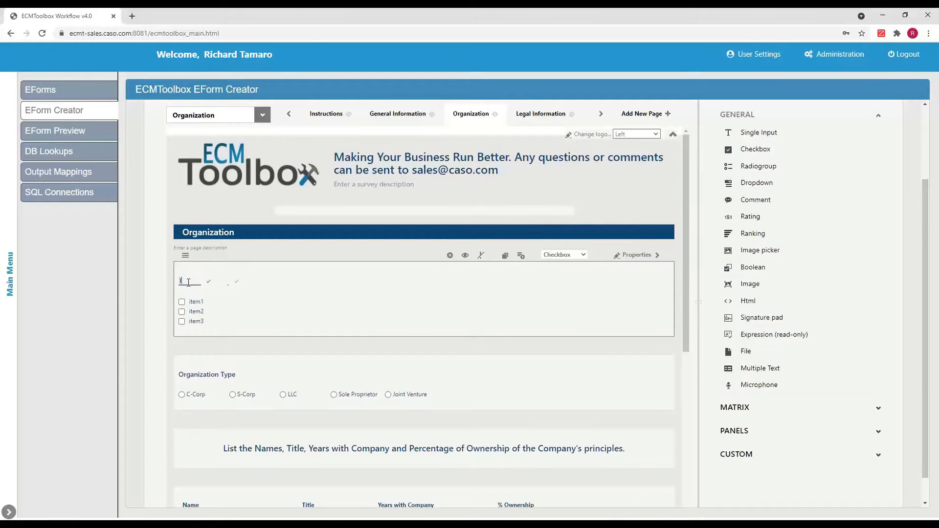
pyautogui.press('Return')
# Step: Open the checkbox question's properties and review its Is visible and Is required toggles
pyautogui.scroll(2, 771, 189)
pyautogui.click(772, 190)
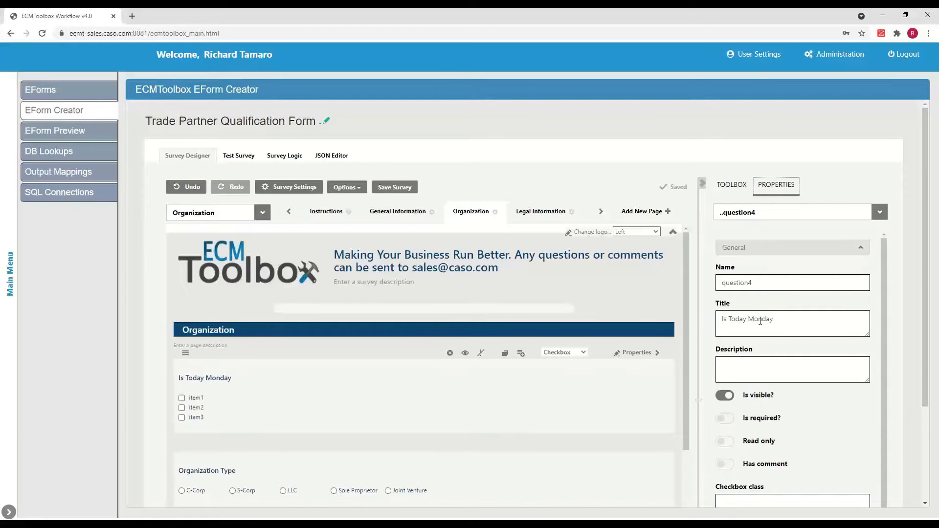
pyautogui.scroll(-1, 759, 318)
pyautogui.click(723, 346)
pyautogui.click(723, 346)
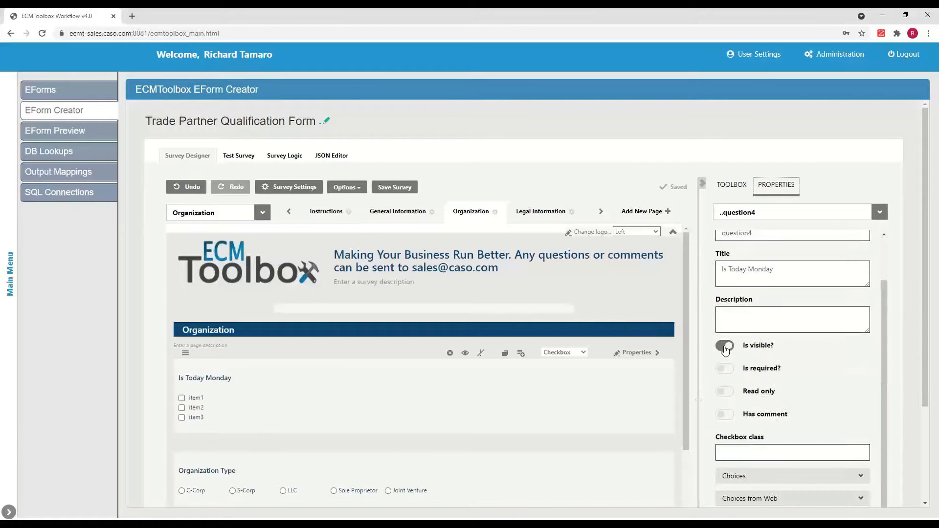
pyautogui.click(725, 369)
pyautogui.click(725, 369)
# Step: Replace the checkbox choices with Yes, No and Maybe using fast entry
pyautogui.scroll(-1, 798, 364)
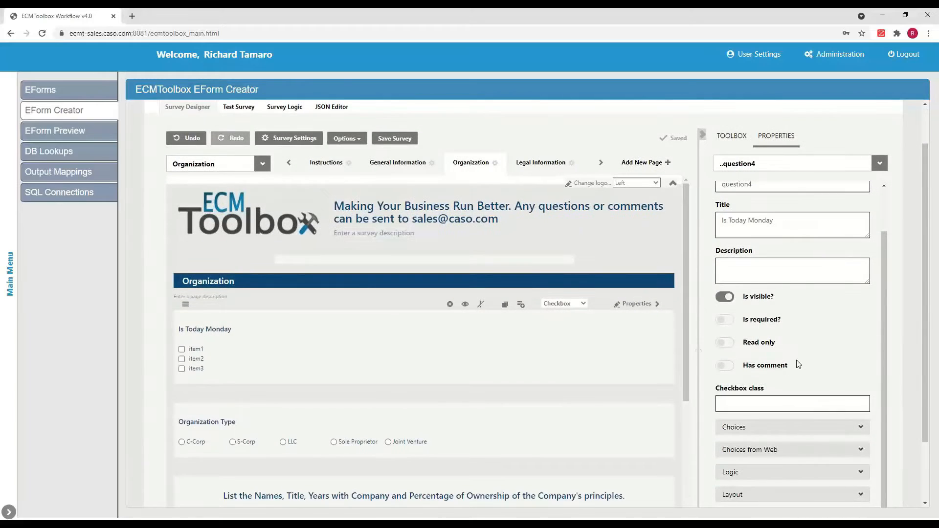
pyautogui.scroll(-2, 798, 364)
pyautogui.click(862, 351)
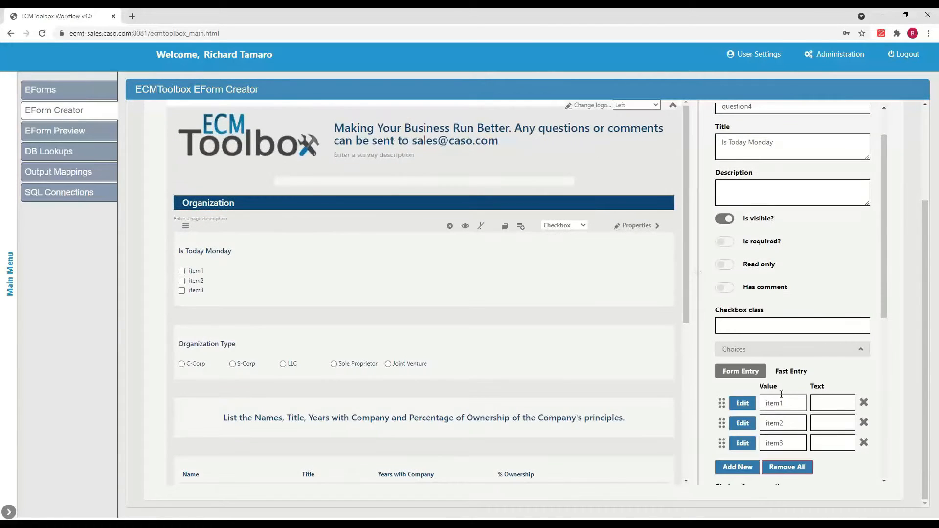
pyautogui.click(796, 373)
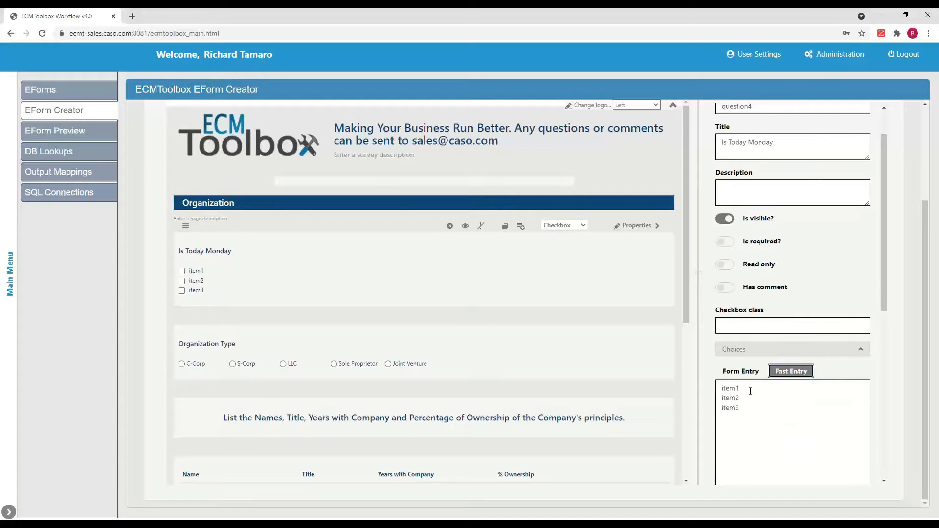
pyautogui.moveTo(750, 390); pyautogui.dragTo(697, 391)
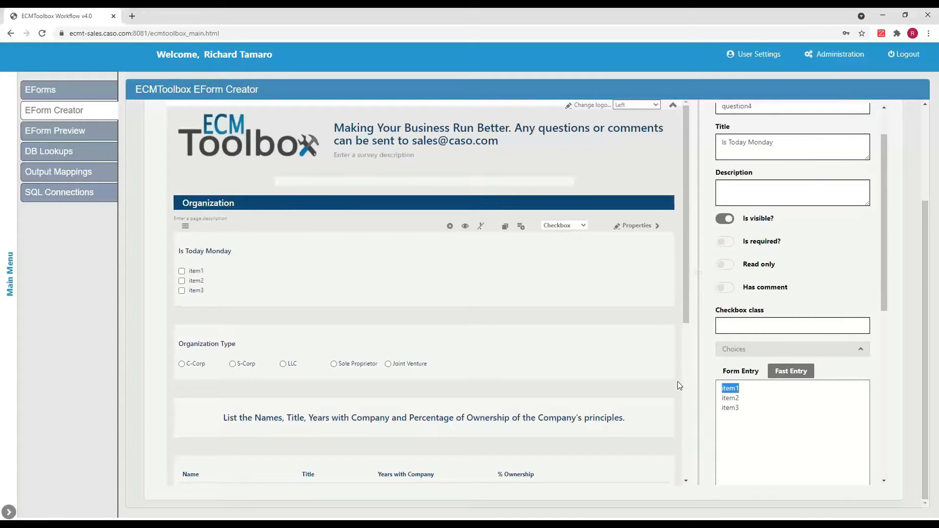
pyautogui.write('Yes')
pyautogui.press('Return')
pyautogui.write('No')
pyautogui.press('Return')
pyautogui.write('Ma')
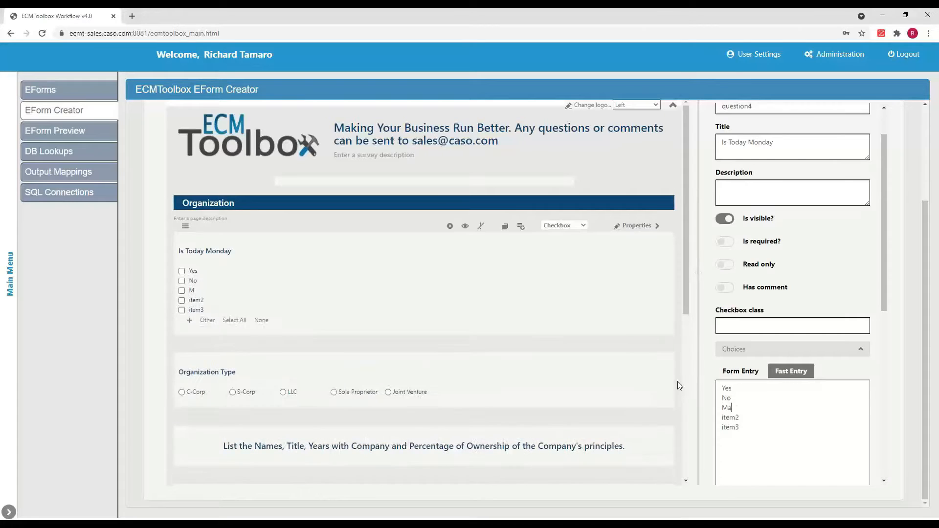
pyautogui.write('ybe')
pyautogui.press('Delete')
pyautogui.press('Delete')
pyautogui.press('Delete')
pyautogui.press('Delete')
pyautogui.press('Delete')
pyautogui.press('Delete')
pyautogui.press('Delete')
pyautogui.press('Delete')
pyautogui.press('Delete')
pyautogui.press('Delete')
pyautogui.press('Delete')
pyautogui.press('Delete')
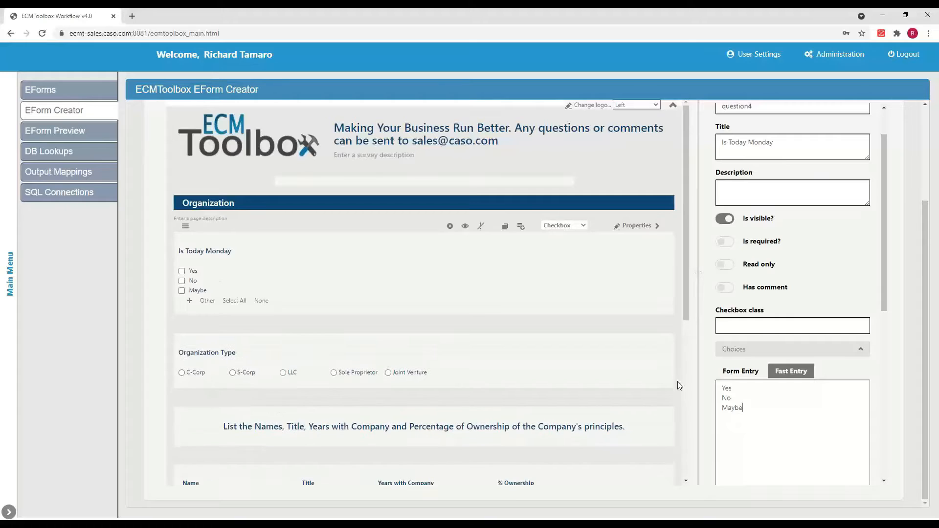
# Step: Enable the Other, Select All and None options on the checkbox question
pyautogui.click(206, 301)
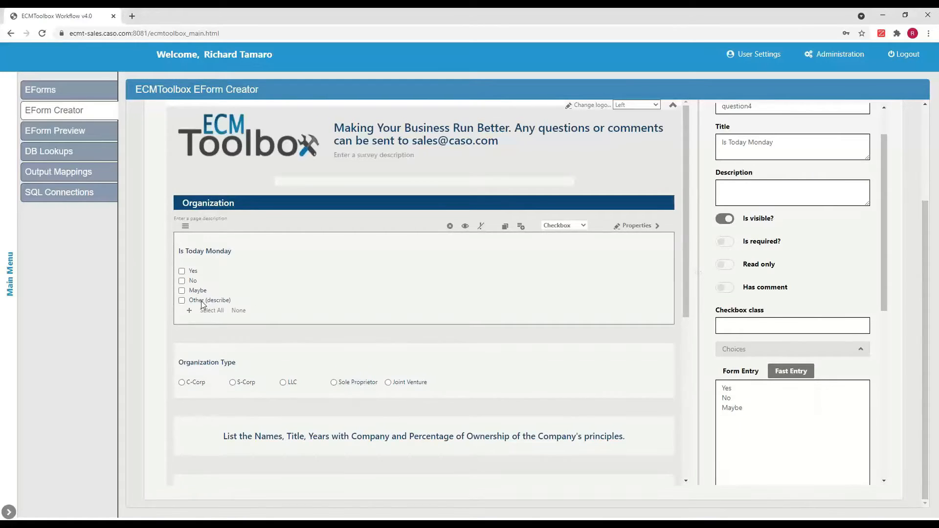
pyautogui.click(210, 310)
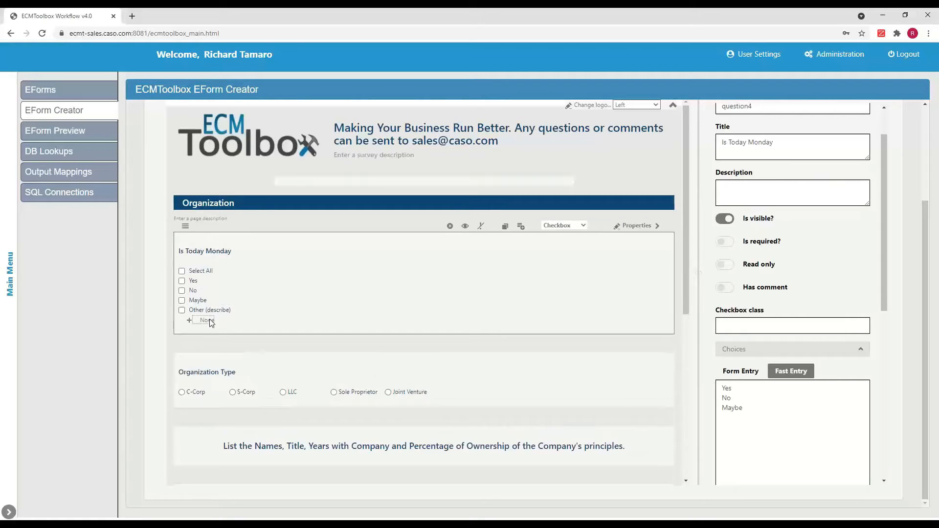
pyautogui.click(208, 319)
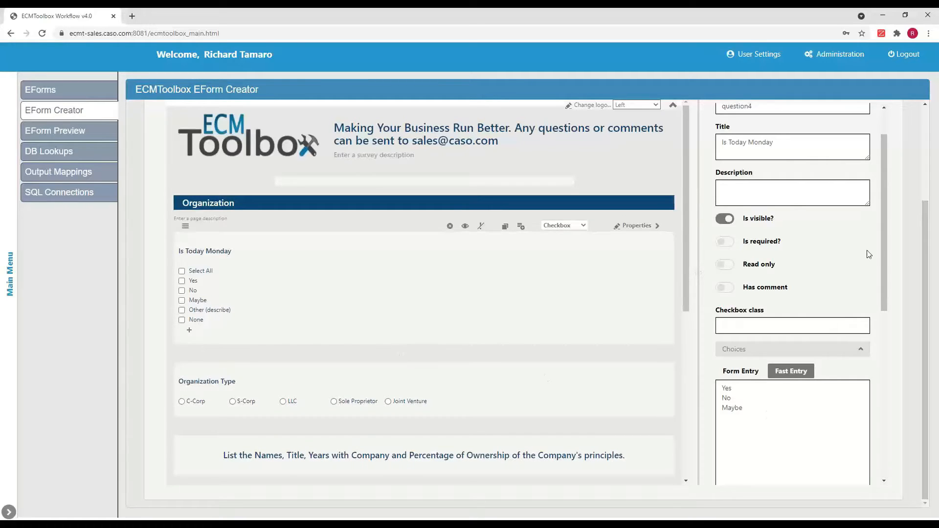
# Step: Start a Visible if condition for the question based on the City question
pyautogui.moveTo(885, 245); pyautogui.dragTo(875, 406)
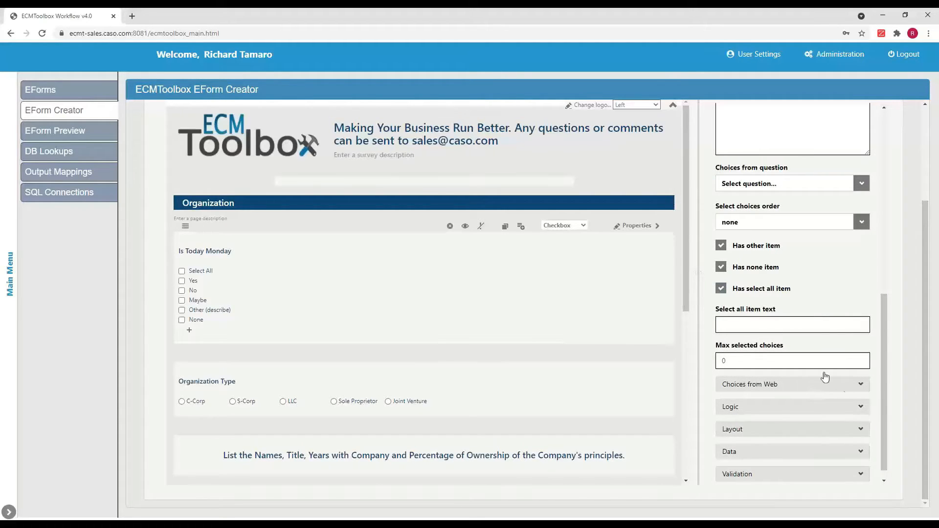
pyautogui.click(860, 386)
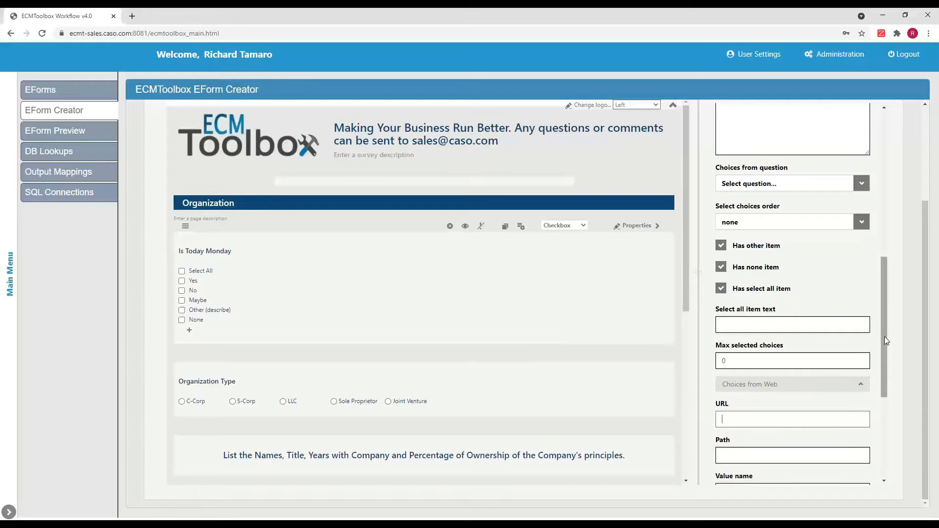
pyautogui.moveTo(884, 337); pyautogui.dragTo(878, 418)
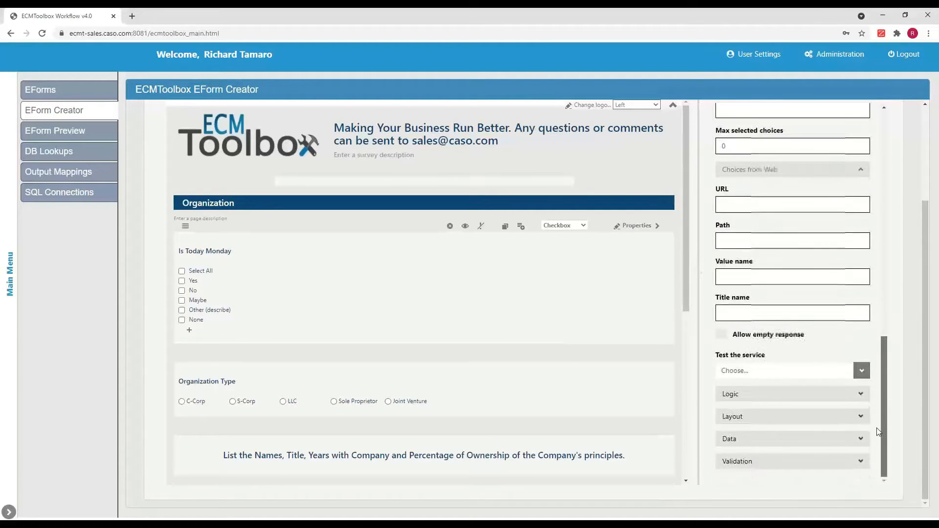
pyautogui.click(860, 395)
pyautogui.scroll(-3, 833, 419)
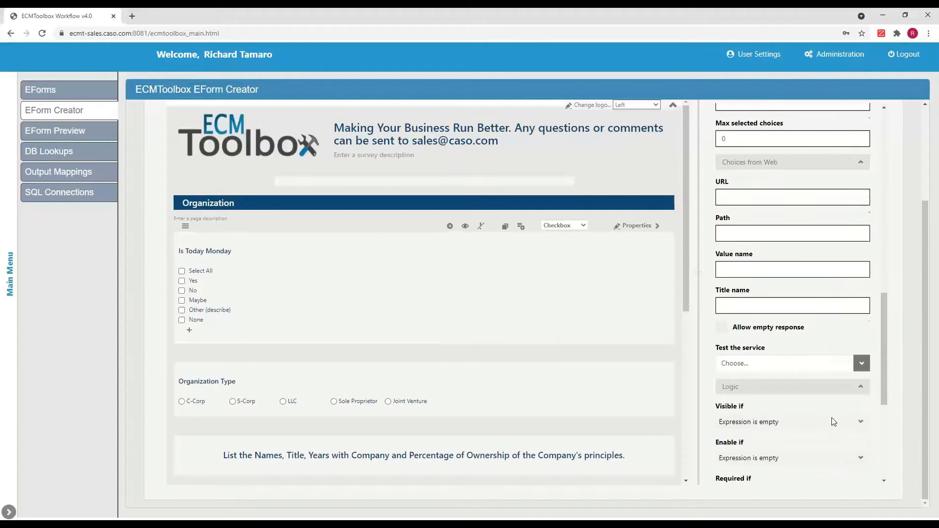
pyautogui.click(861, 285)
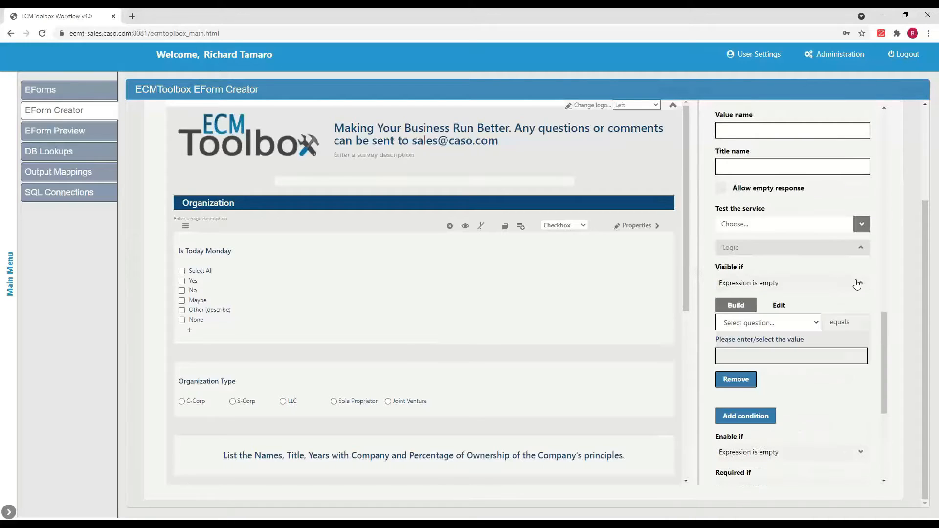
pyautogui.click(816, 323)
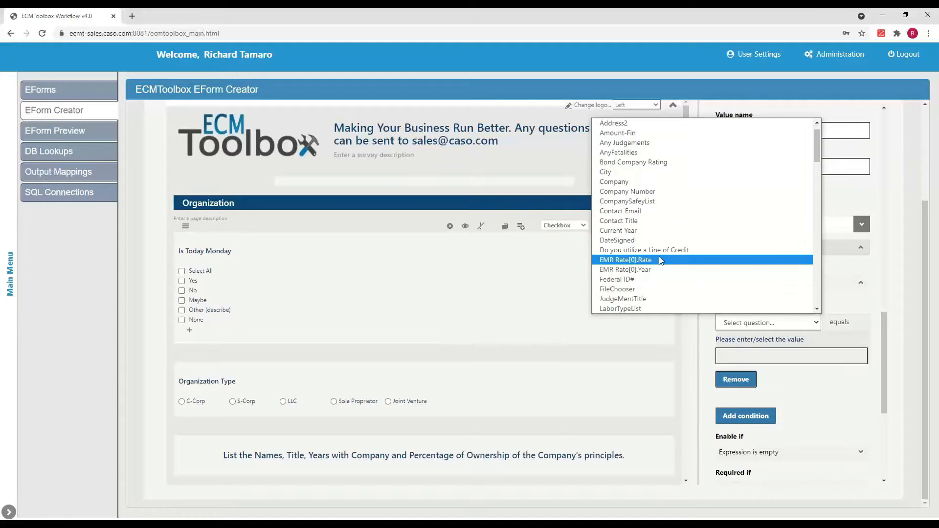
pyautogui.click(606, 173)
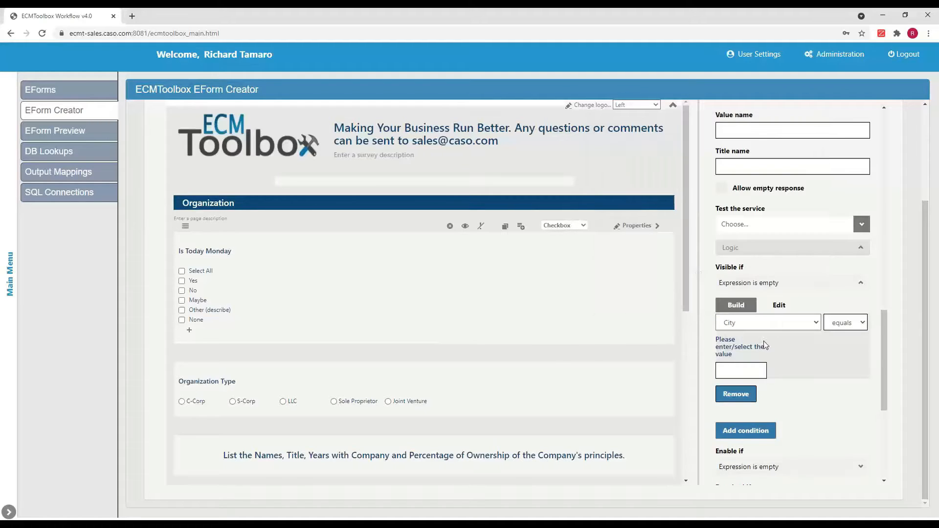
# Step: Set the checkbox question's layout column count to 5
pyautogui.scroll(-2, 793, 363)
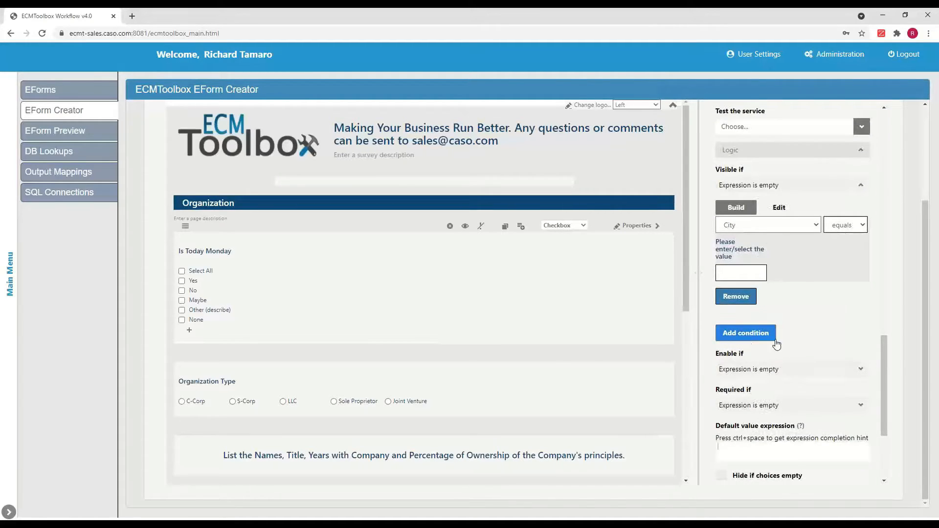
pyautogui.scroll(-3, 795, 365)
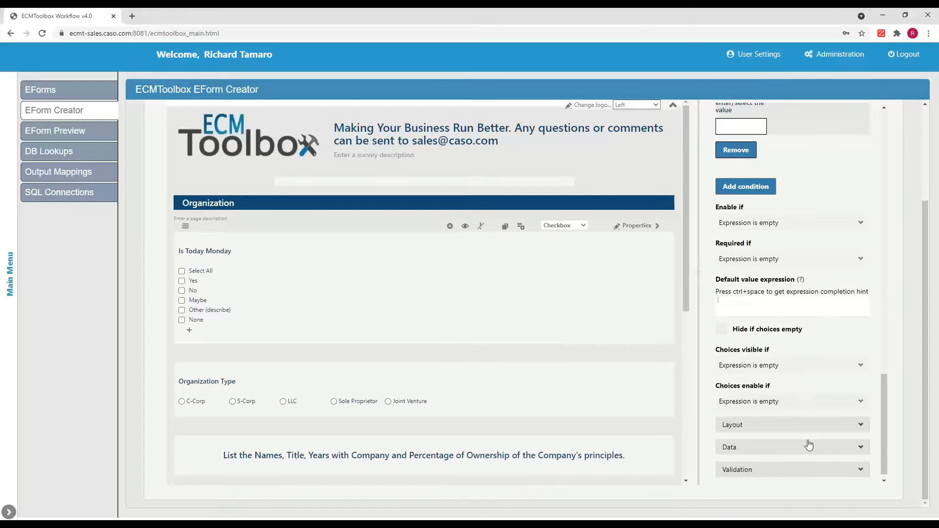
pyautogui.click(861, 425)
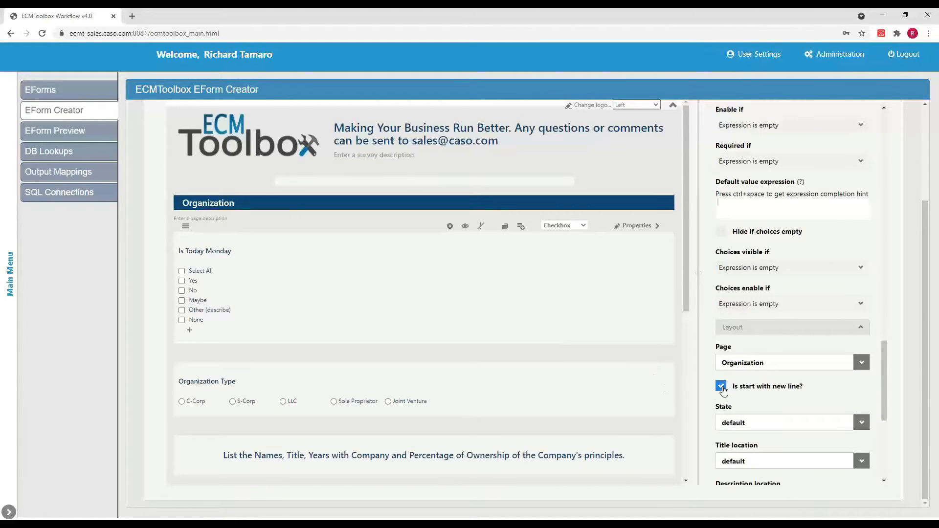
pyautogui.scroll(-5, 781, 391)
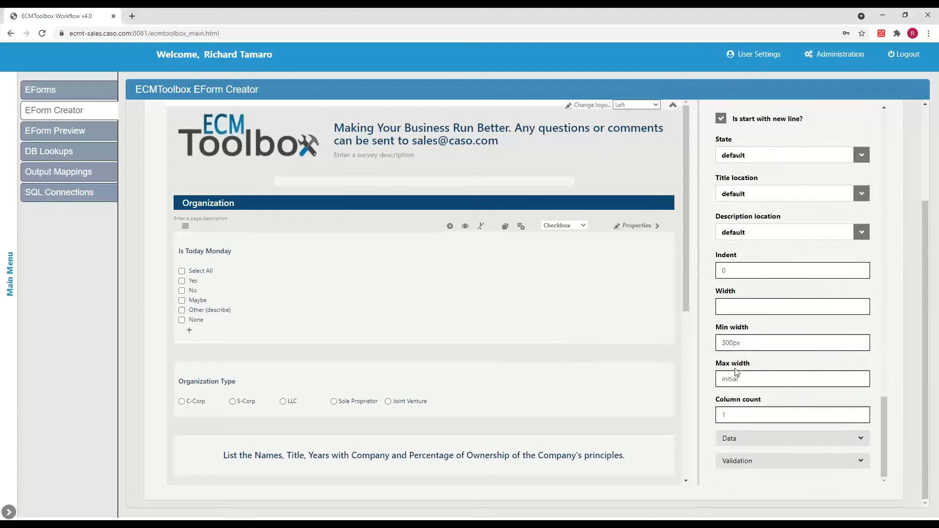
pyautogui.click(860, 412)
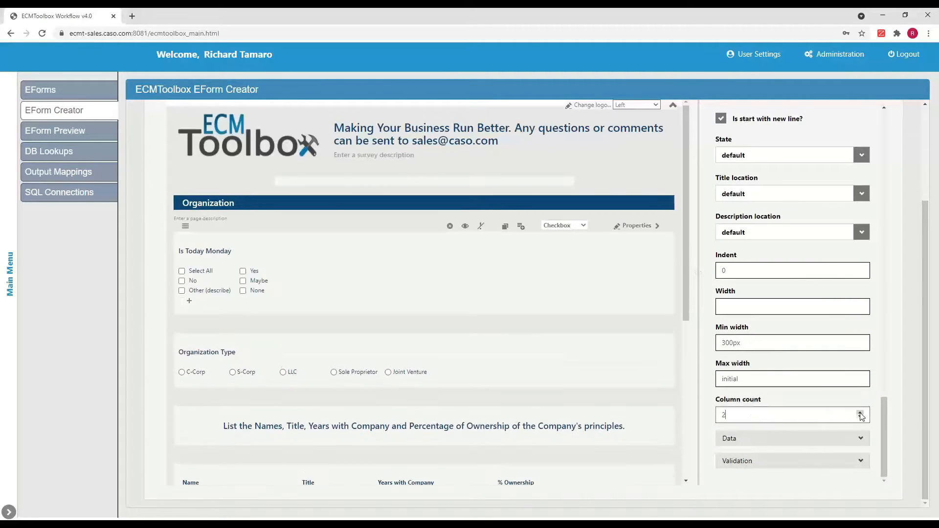
pyautogui.click(860, 413)
pyautogui.click(860, 413)
pyautogui.click(860, 412)
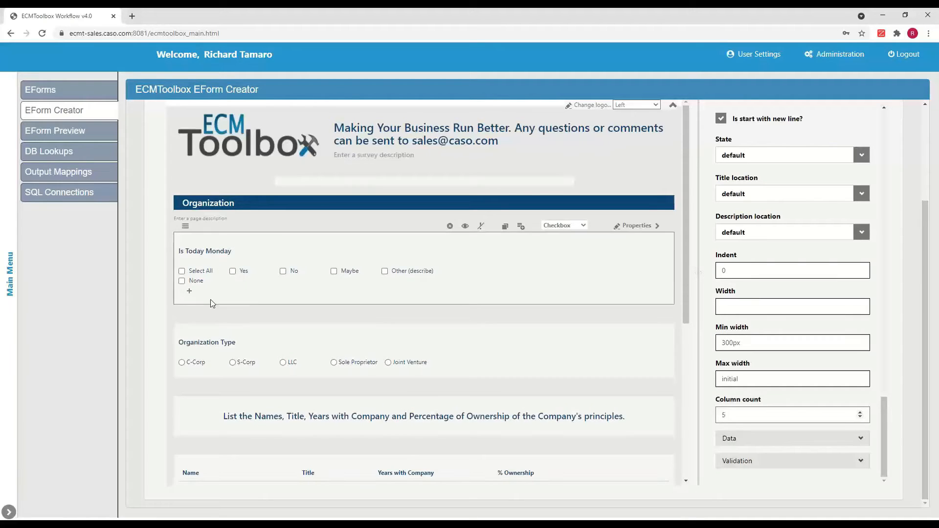
# Step: Review the Data properties of the checkbox question
pyautogui.click(858, 438)
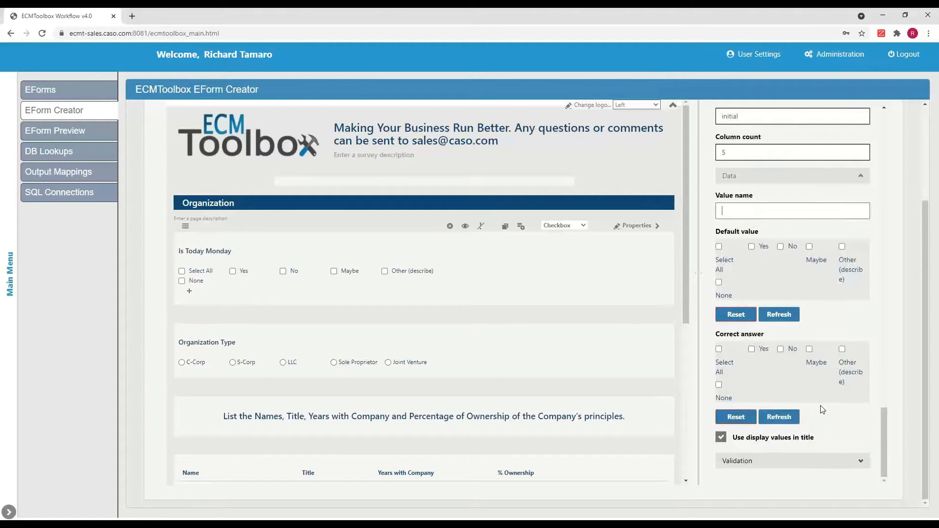
pyautogui.scroll(20, 846, 440)
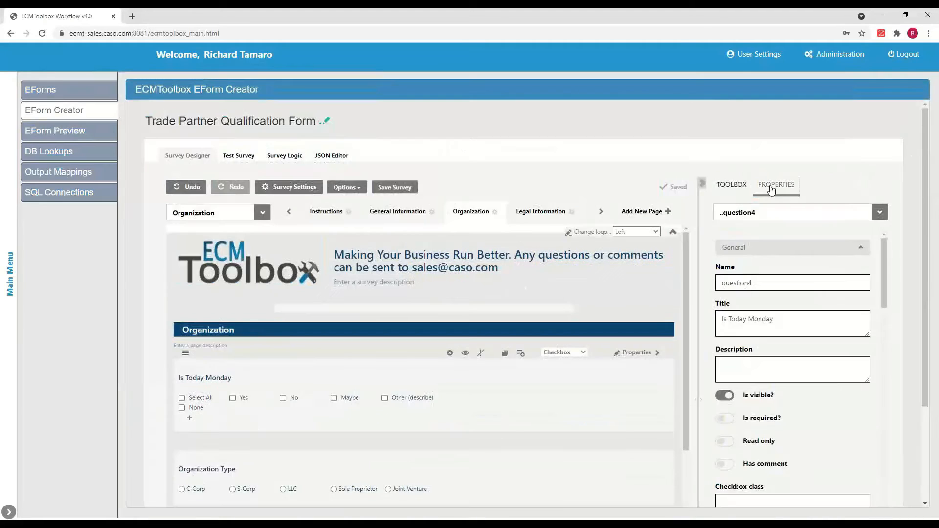
pyautogui.click(770, 189)
# Step: Browse the toolbox's Matrix and Panels question categories
pyautogui.click(733, 186)
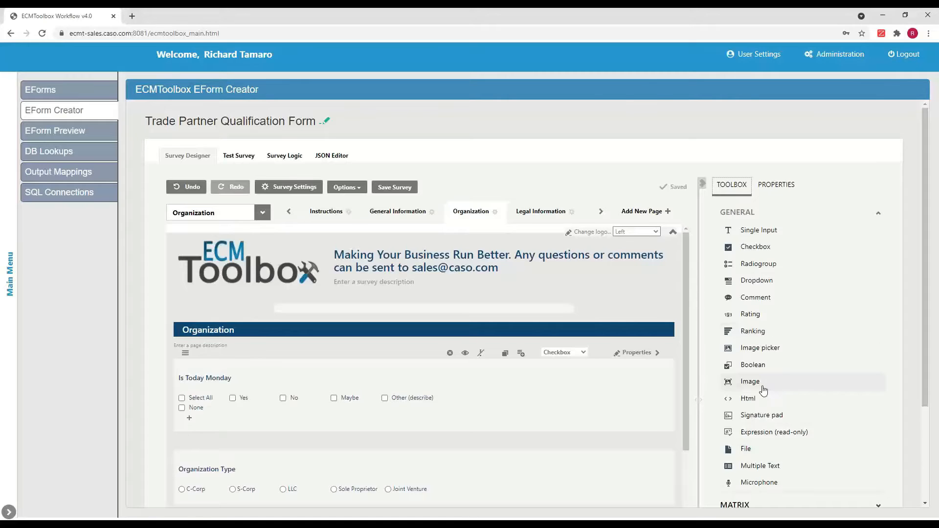
pyautogui.scroll(-1, 763, 390)
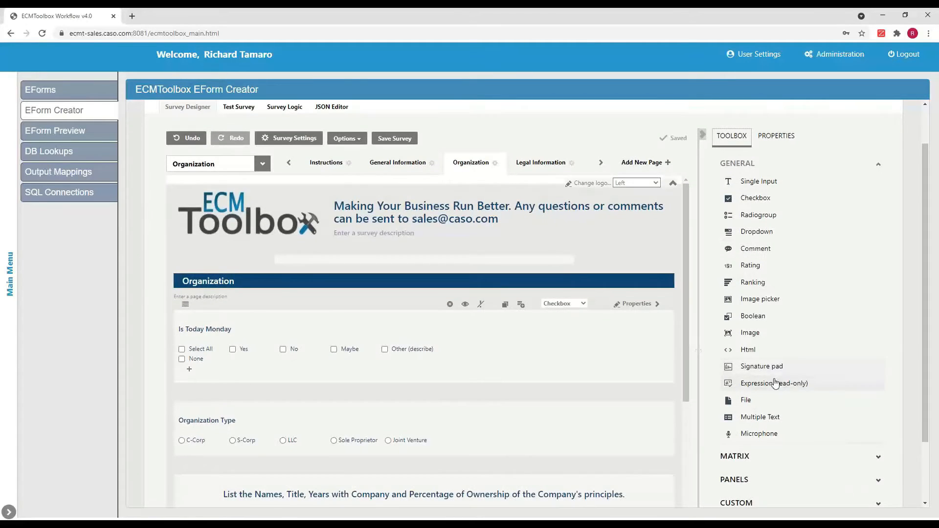
pyautogui.scroll(-2, 807, 391)
pyautogui.click(878, 381)
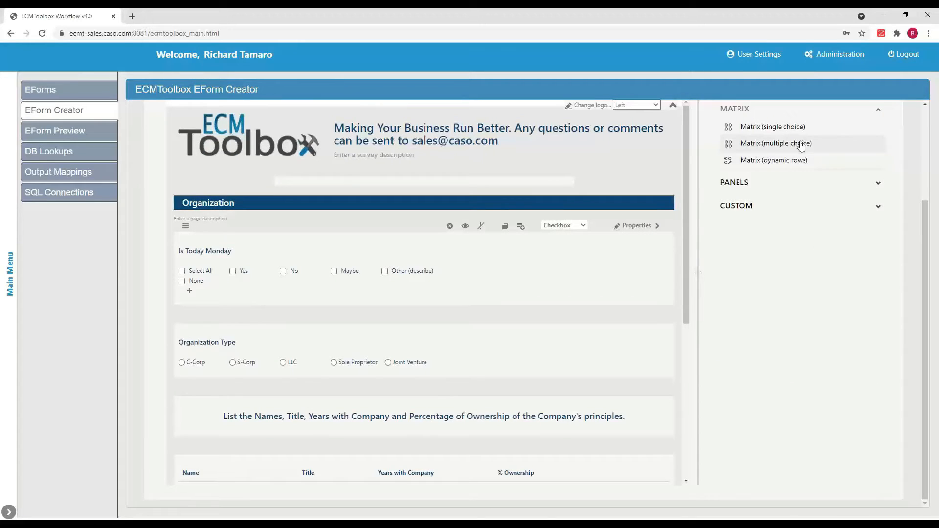
pyautogui.click(879, 184)
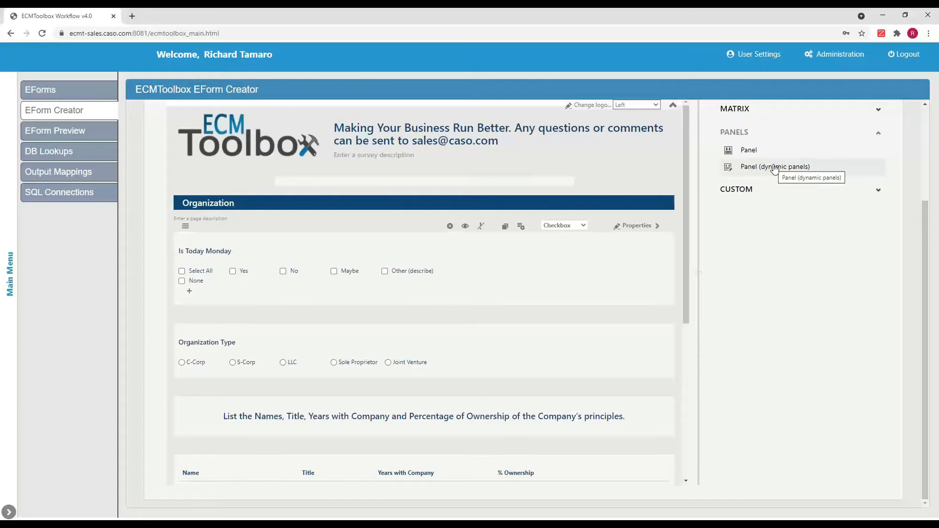
pyautogui.scroll(2, 623, 183)
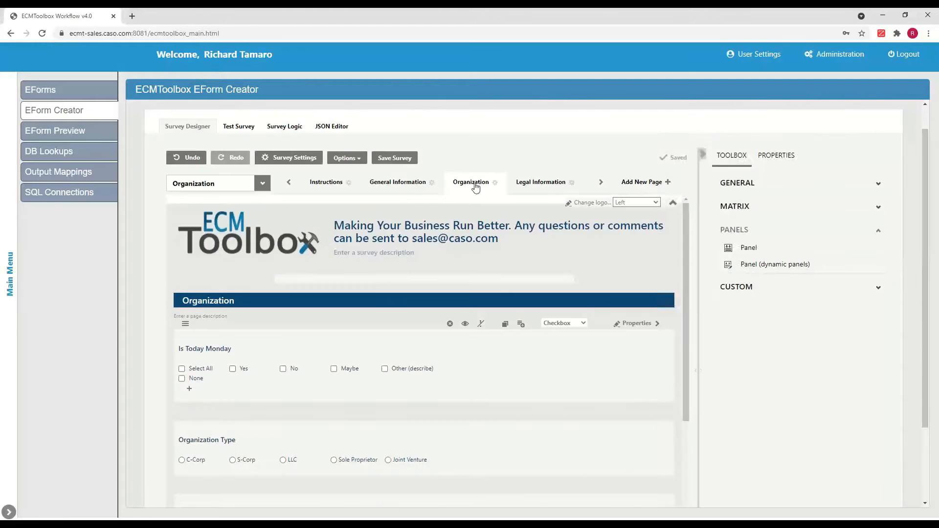
# Step: Open the General Information page and browse the Custom toolbox category
pyautogui.click(388, 184)
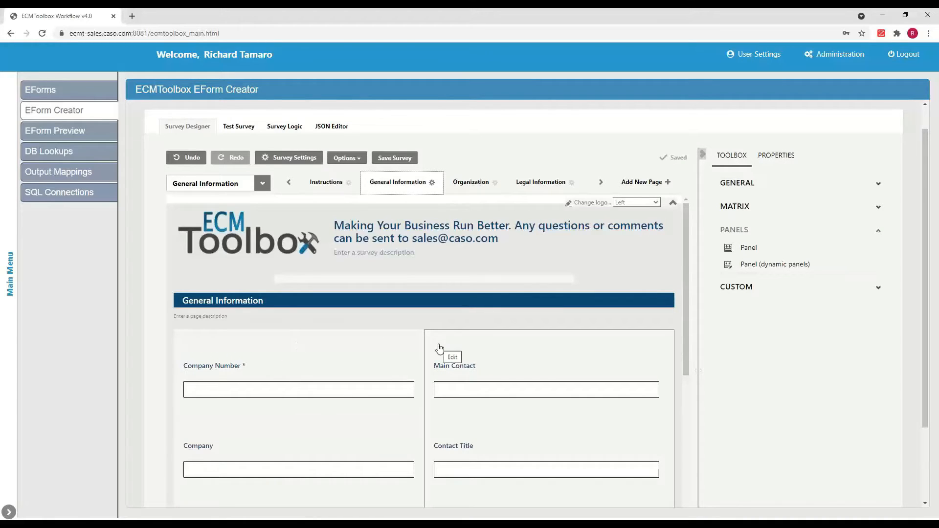
pyautogui.click(878, 289)
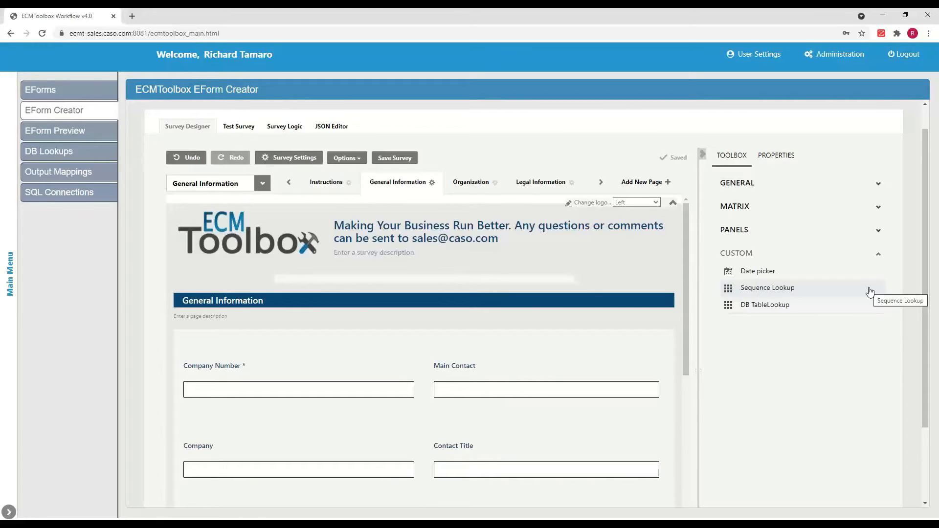
pyautogui.scroll(1, 620, 230)
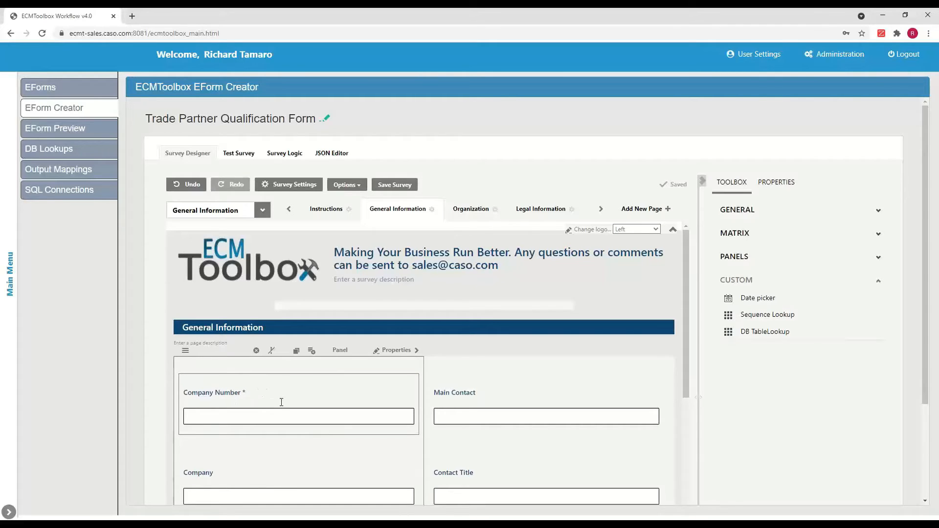
pyautogui.scroll(-3, 283, 414)
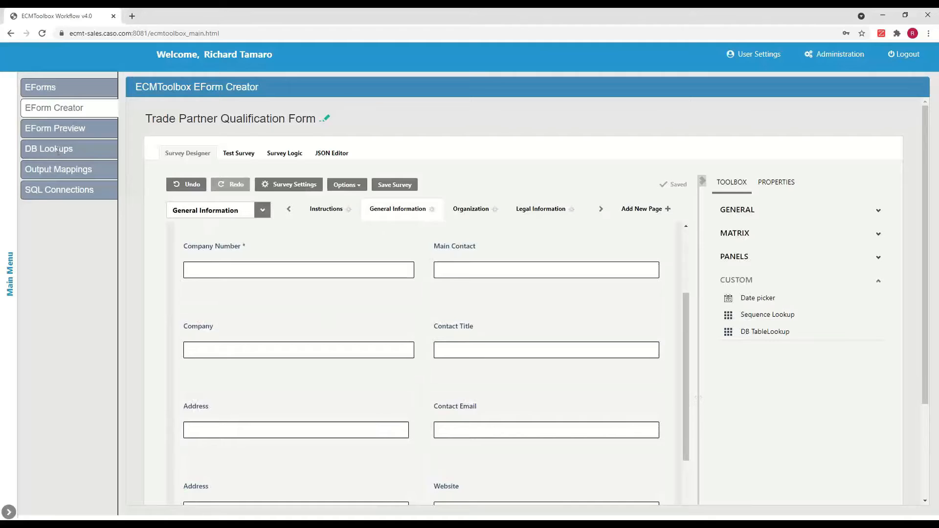
# Step: Open DB Lookups and review the Company Number lookup settings and its field mappings
pyautogui.click(58, 150)
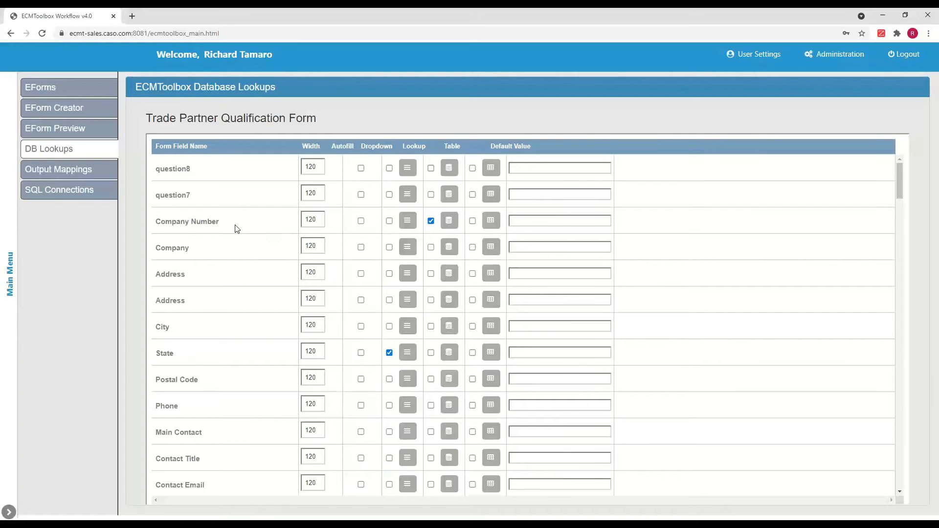
pyautogui.click(448, 221)
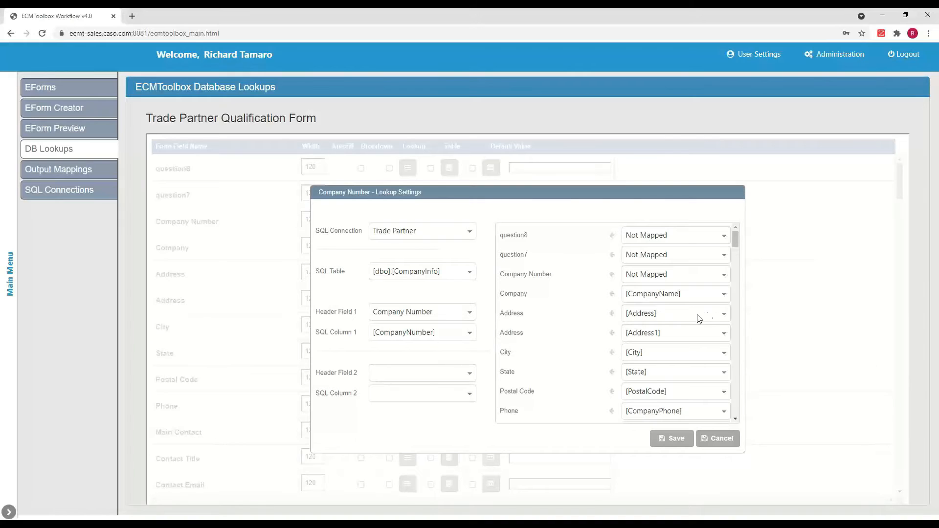
pyautogui.click(723, 315)
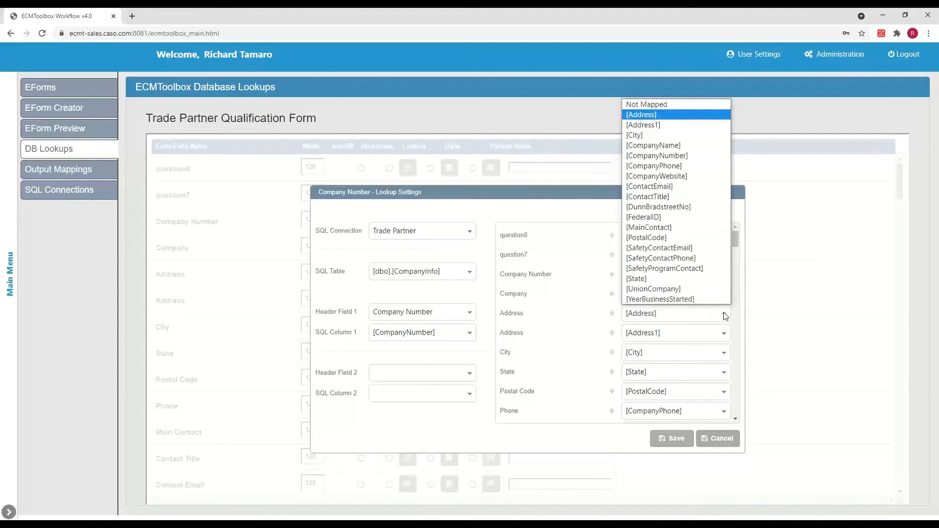
pyautogui.click(663, 119)
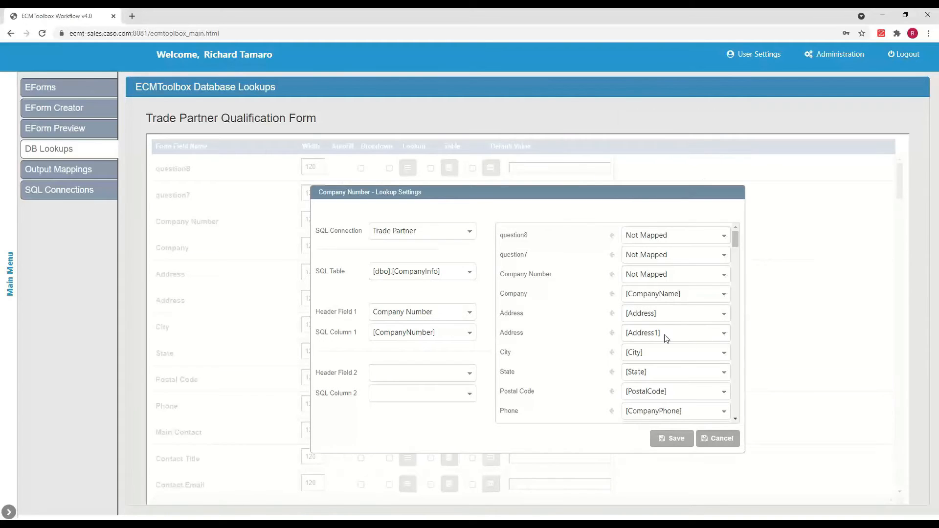
pyautogui.scroll(-4, 668, 383)
pyautogui.click(717, 437)
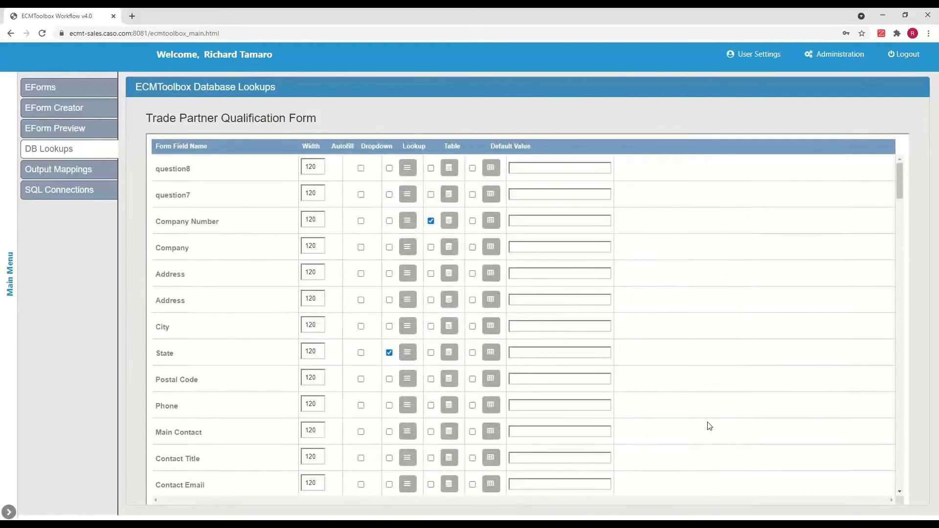
# Step: Review the Company Number table settings and its column selections
pyautogui.click(490, 220)
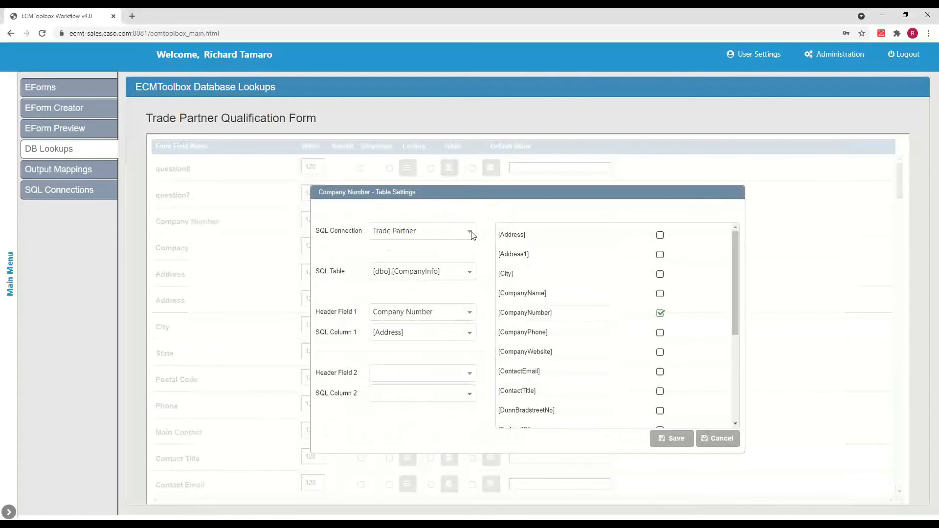
pyautogui.scroll(-5, 643, 348)
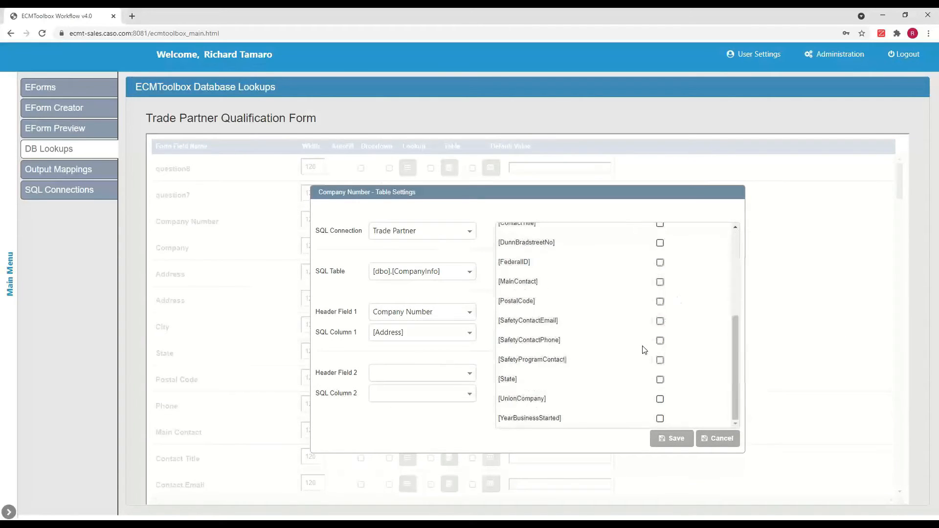
pyautogui.click(719, 438)
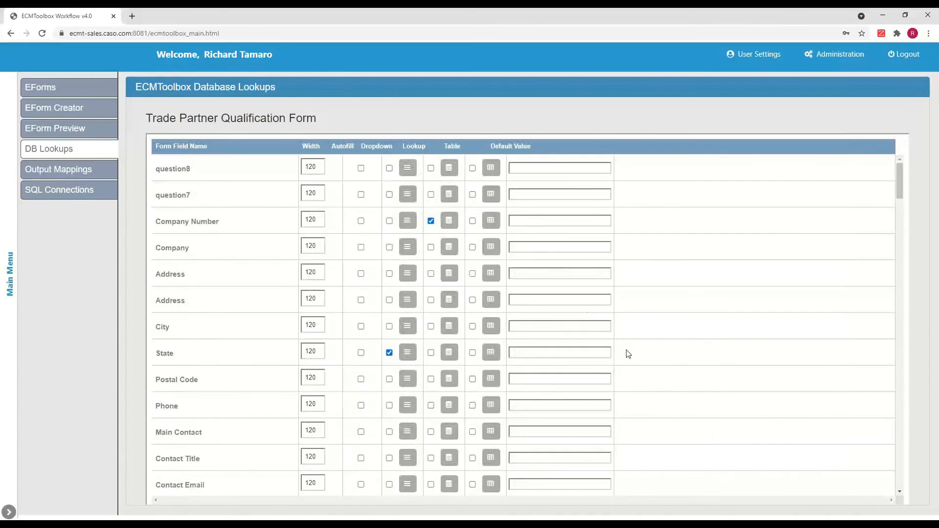
# Step: Review the State dropdown settings, comparing the Pre-Defined List and SQL List dropdown types
pyautogui.click(407, 352)
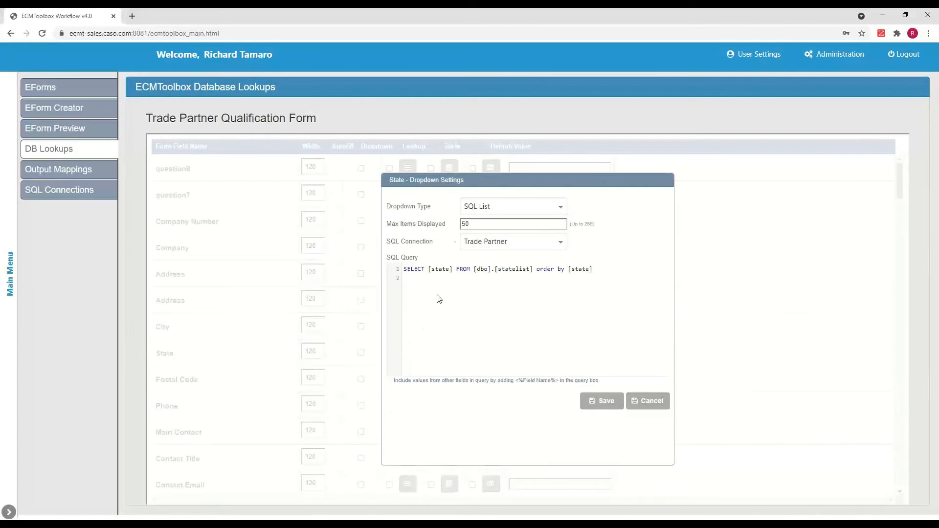
pyautogui.click(561, 210)
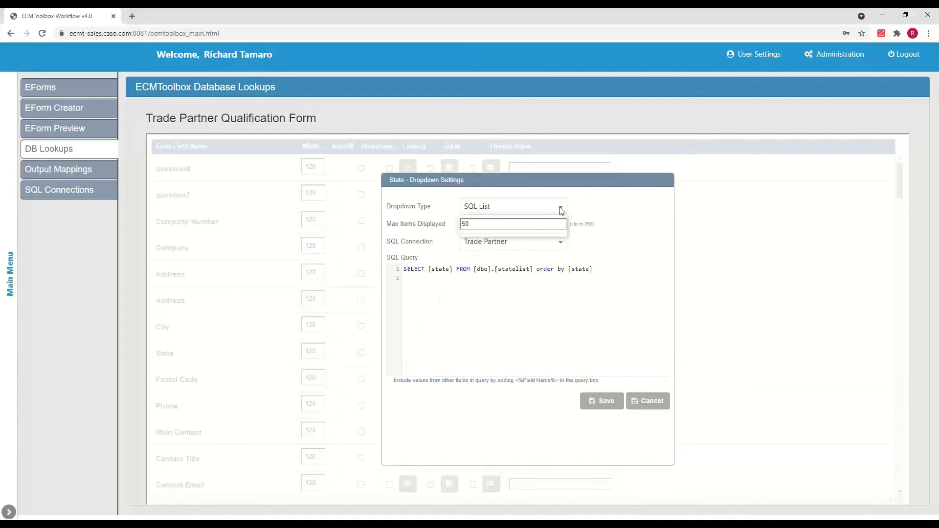
pyautogui.click(533, 220)
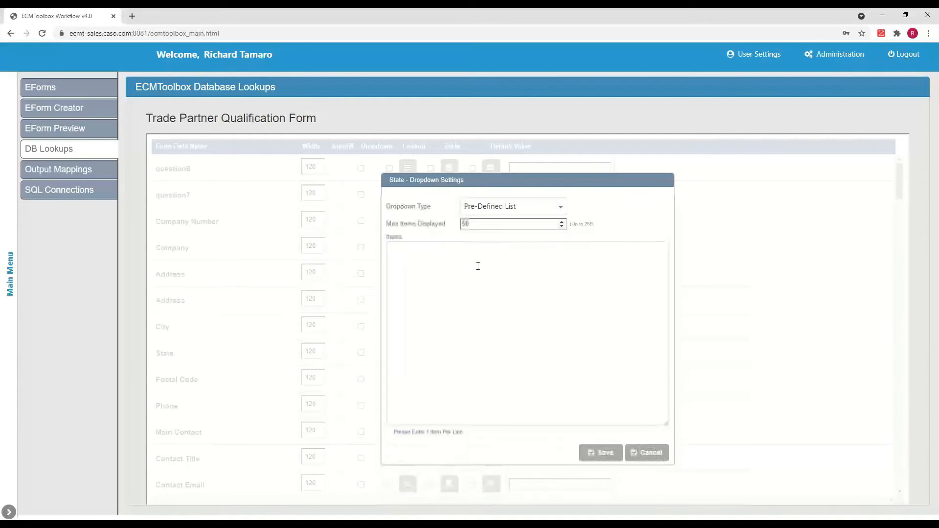
pyautogui.click(560, 207)
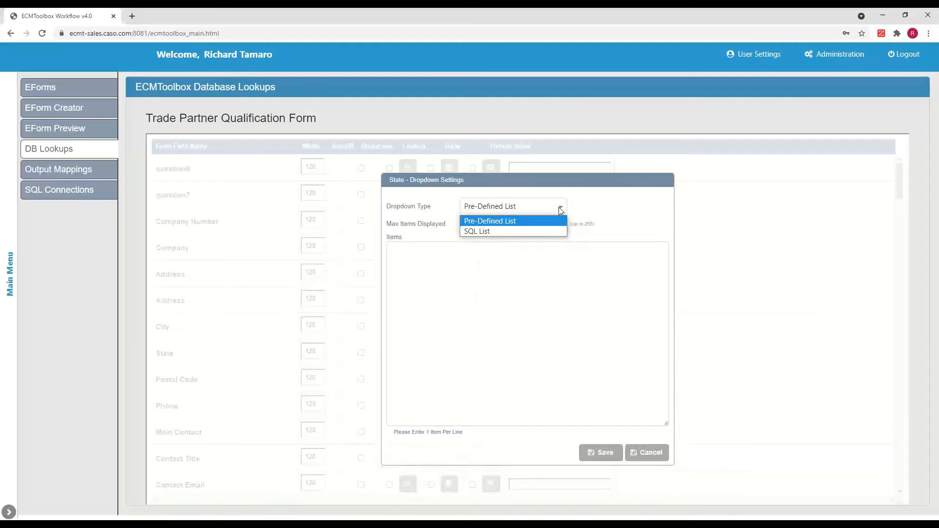
pyautogui.click(536, 227)
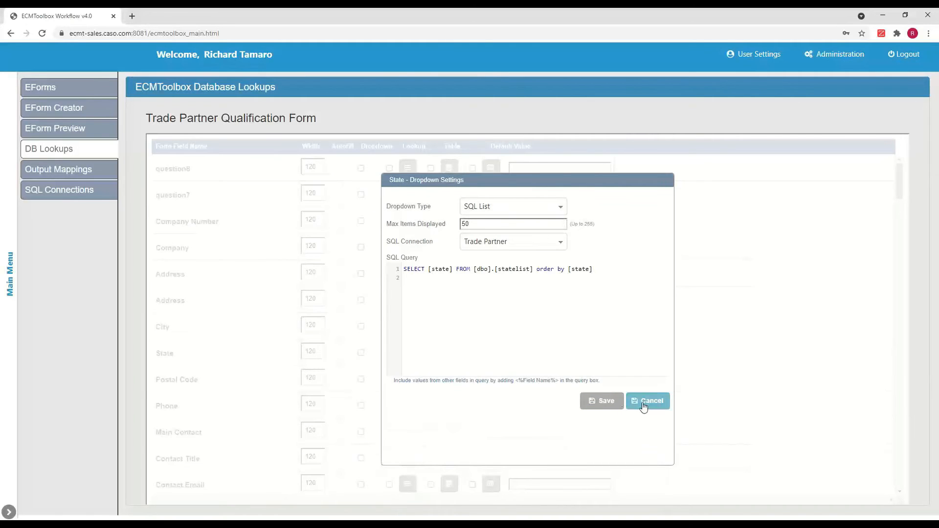
pyautogui.click(644, 405)
# Step: Open Output Mappings for the AppXtender: SurveyForm output and review the Vendor Type field's Question, Static Value and System Value mapping options
pyautogui.click(66, 170)
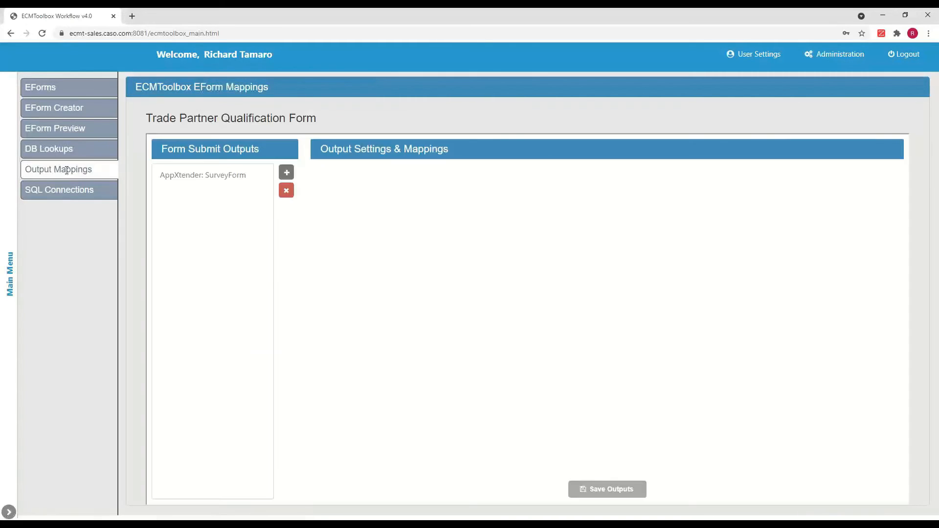
pyautogui.click(201, 177)
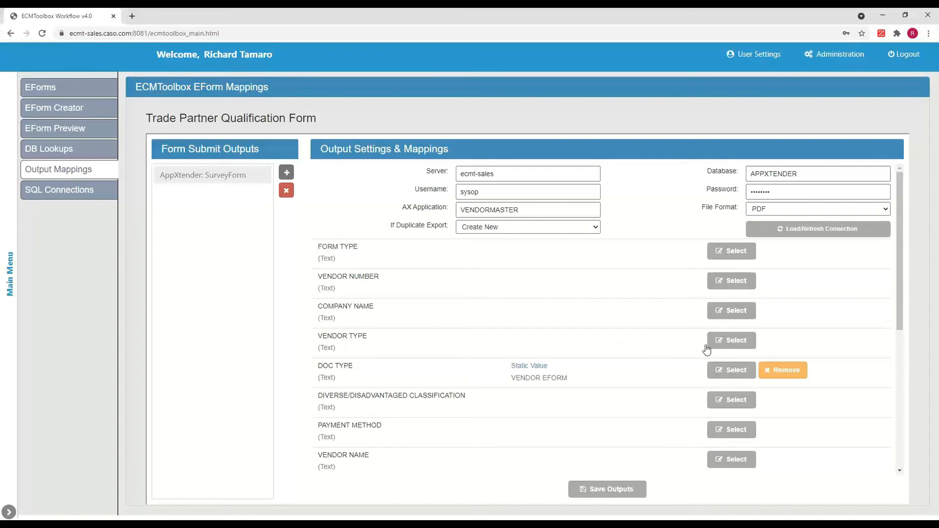
pyautogui.click(733, 340)
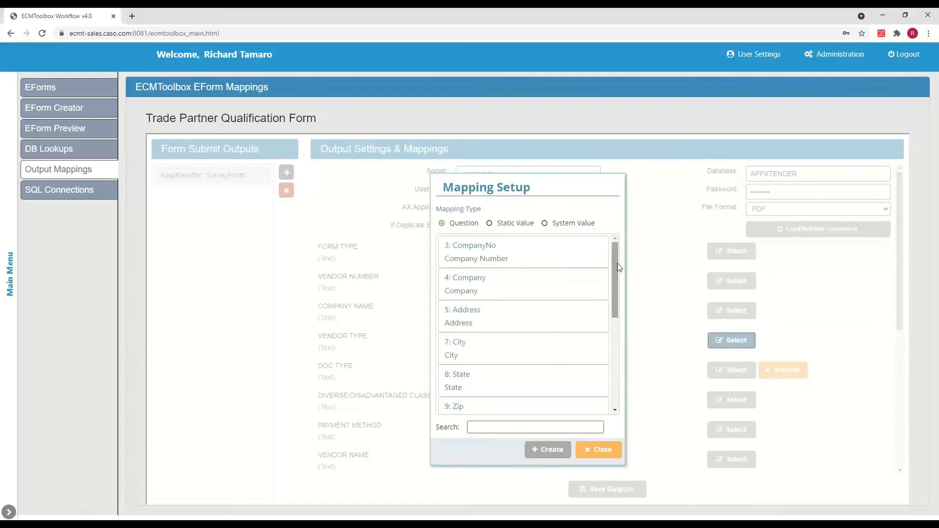
pyautogui.moveTo(615, 262)
pyautogui.mouseDown()
pyautogui.moveTo(615, 296)
pyautogui.moveTo(614, 271)
pyautogui.mouseUp()
pyautogui.click(489, 223)
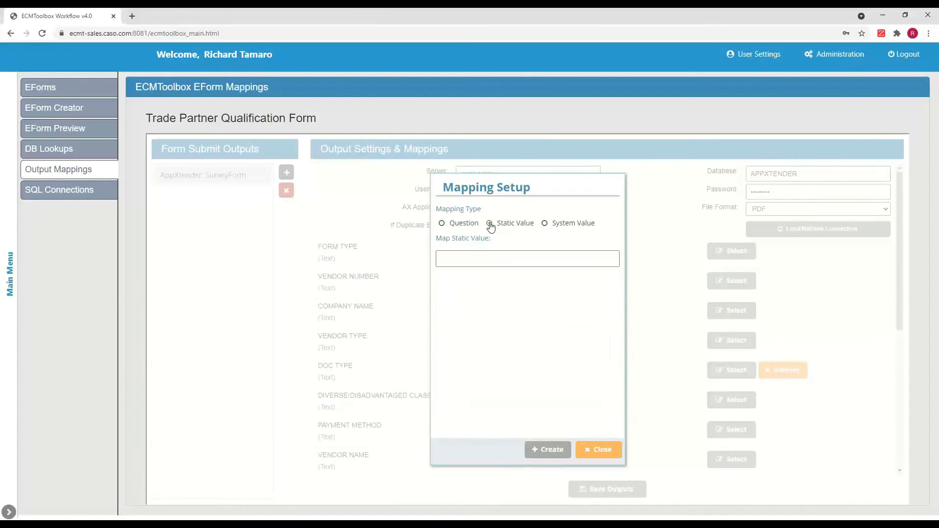
pyautogui.click(544, 224)
pyautogui.click(592, 260)
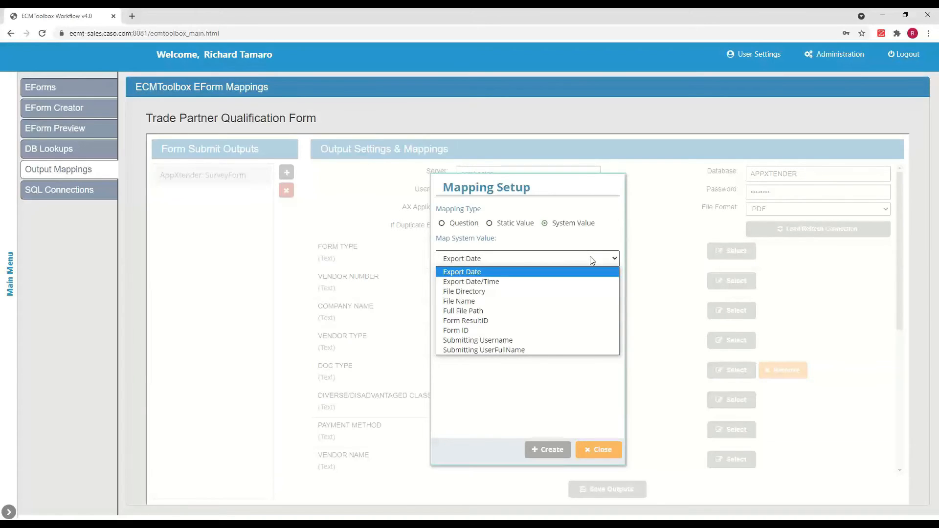
pyautogui.click(596, 451)
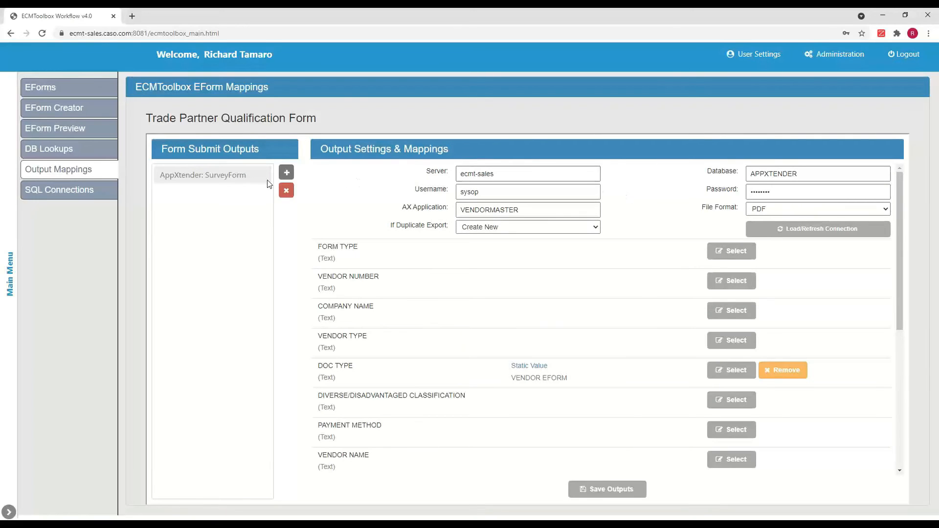
# Step: Add a new Attachments form submit output named Test1
pyautogui.click(237, 179)
pyautogui.click(287, 172)
pyautogui.click(503, 312)
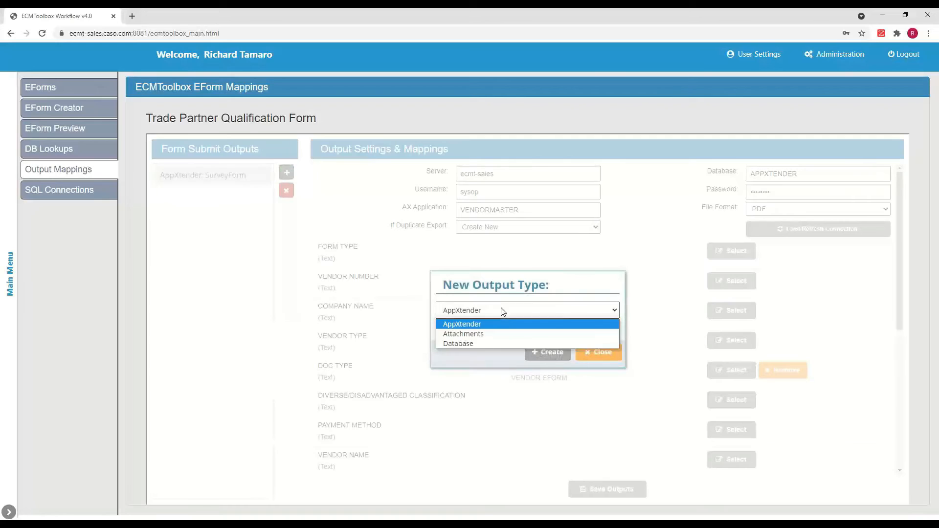
pyautogui.click(487, 338)
pyautogui.click(513, 331)
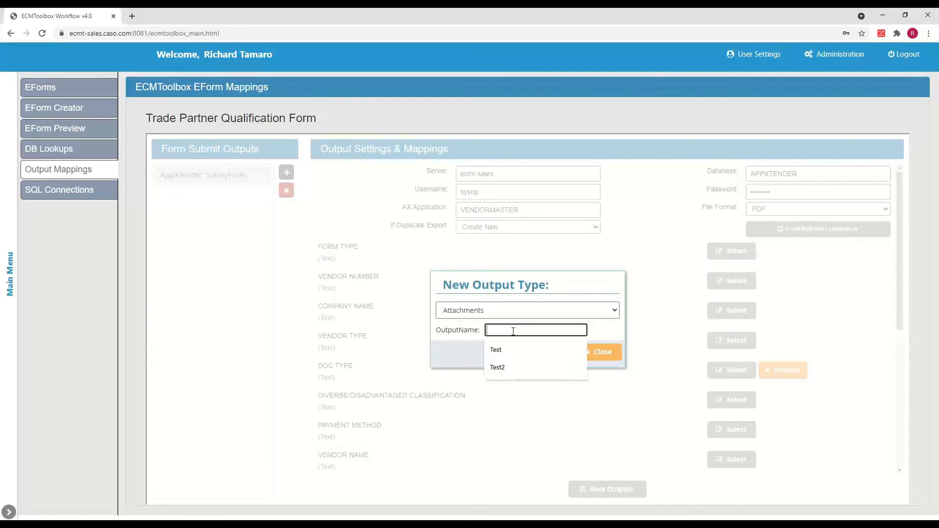
pyautogui.write('Test1')
pyautogui.click(548, 353)
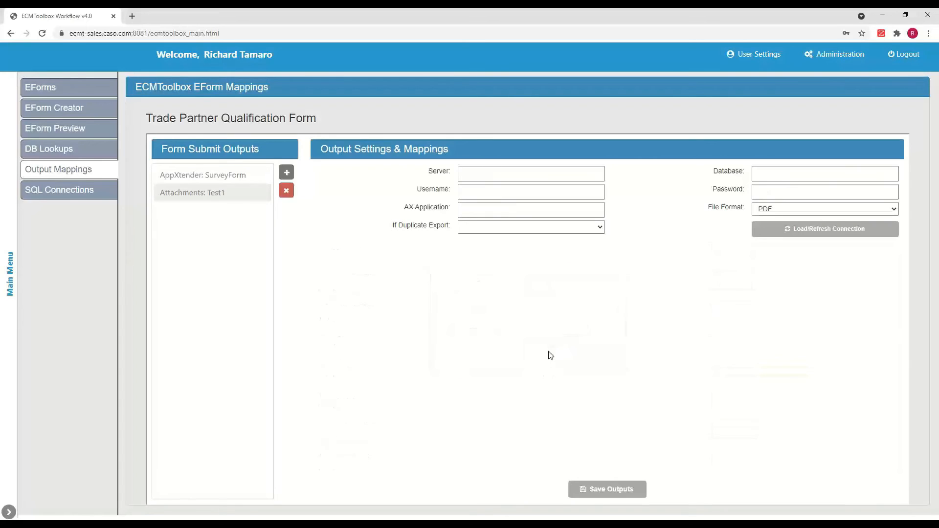
# Step: Add a new Database form submit output named Test1
pyautogui.click(567, 174)
pyautogui.click(287, 173)
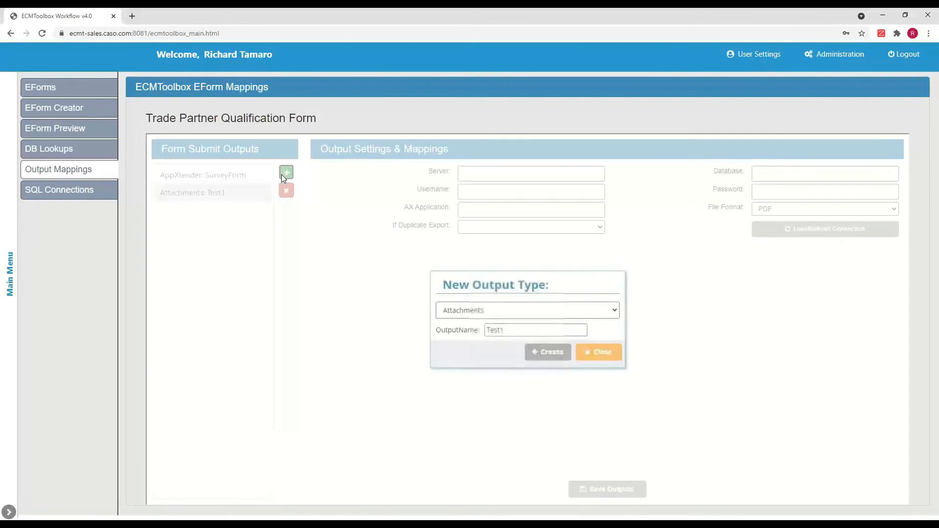
pyautogui.click(509, 310)
pyautogui.click(482, 341)
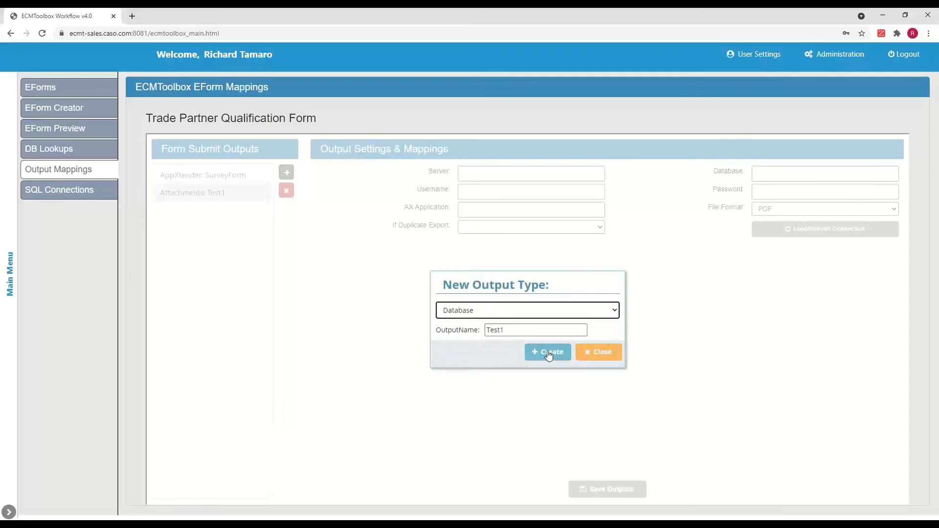
pyautogui.click(548, 354)
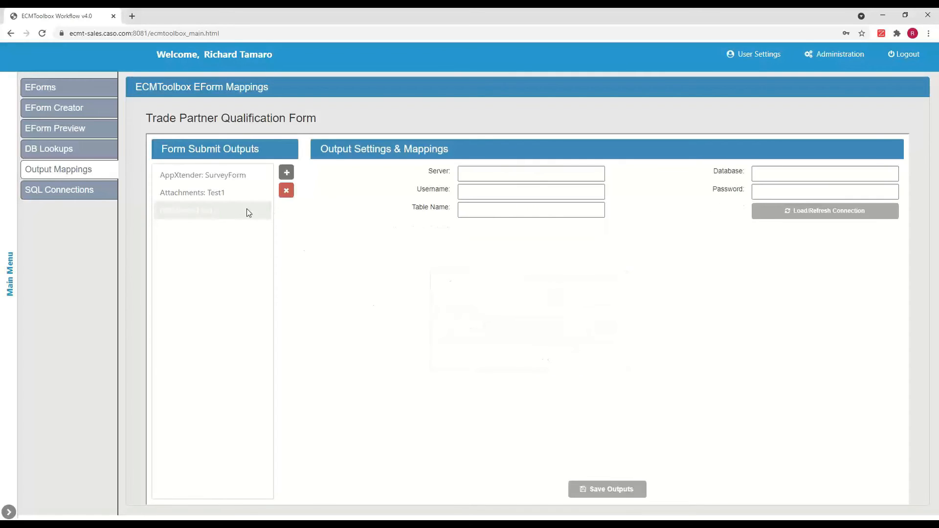
# Step: Select the AppXtender: SurveyForm output and review the If Duplicate Export options
pyautogui.click(482, 176)
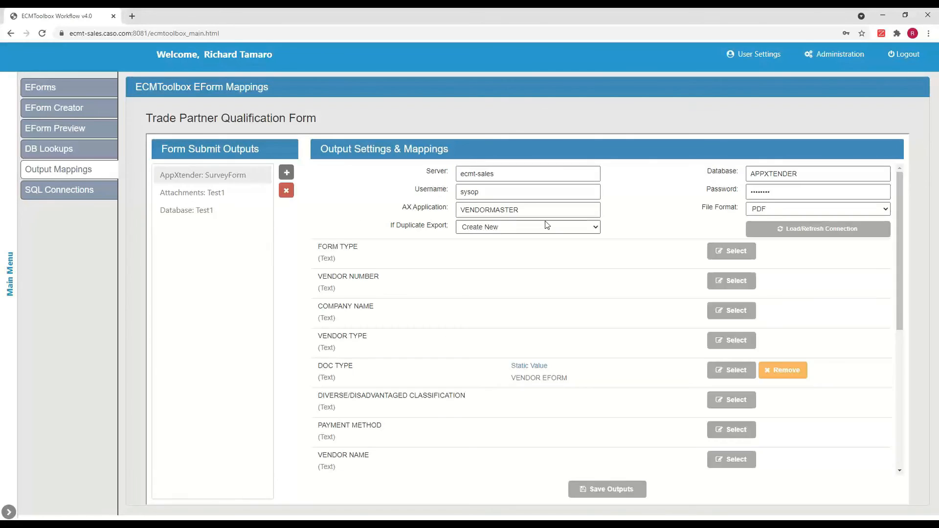
pyautogui.click(595, 228)
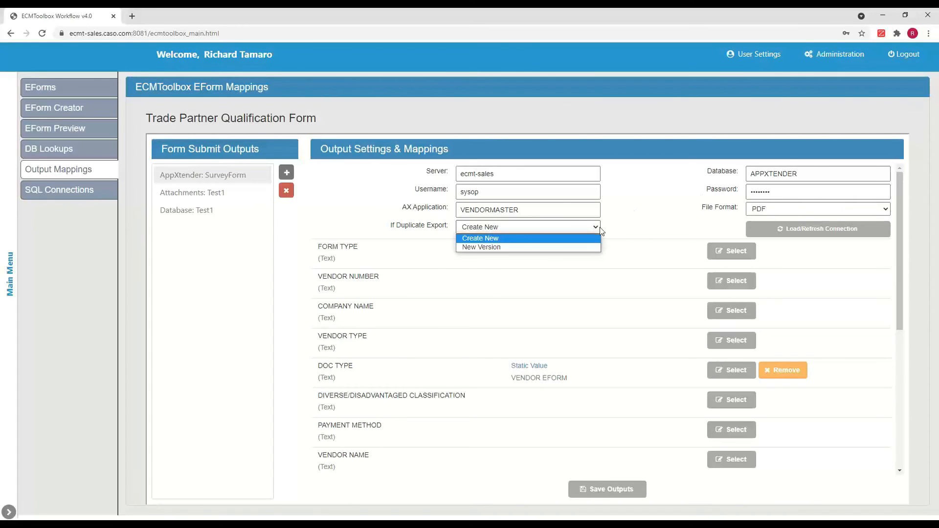